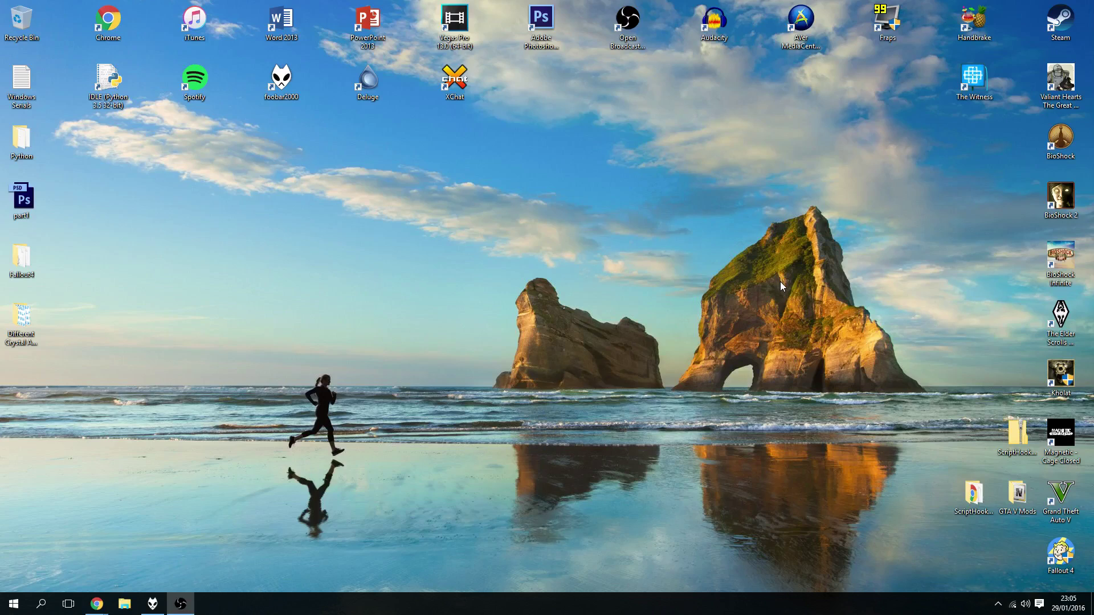
Step: Select the downloaded ScriptHookV zip archive on the desktop
left_click(1002, 439)
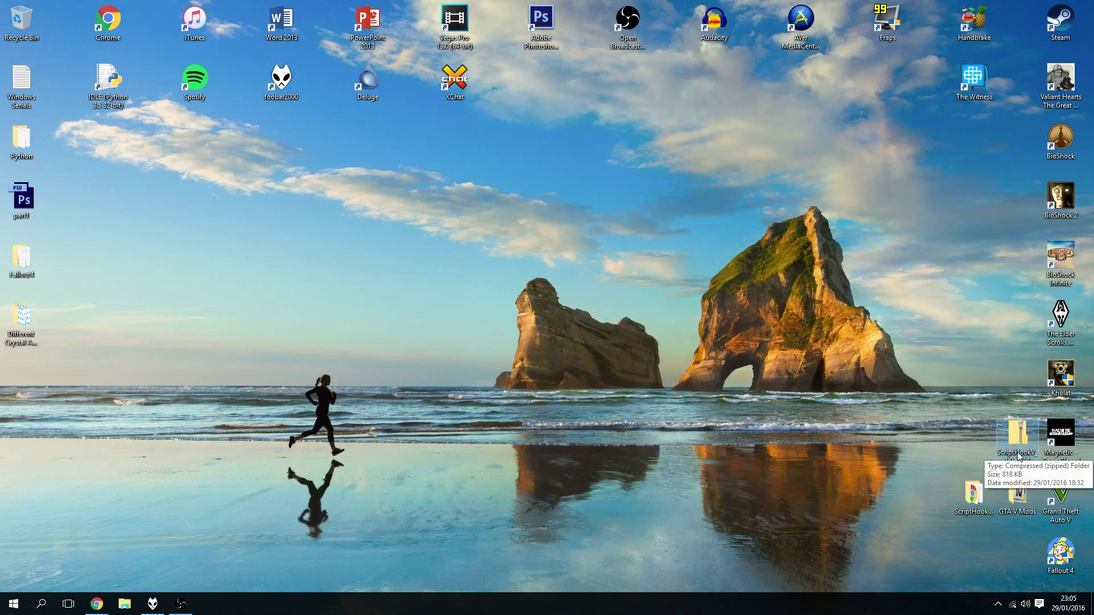
Step: Bring up the Script Hook V web page and check its 29 Jan 2016 release date
mouse_move(98, 601)
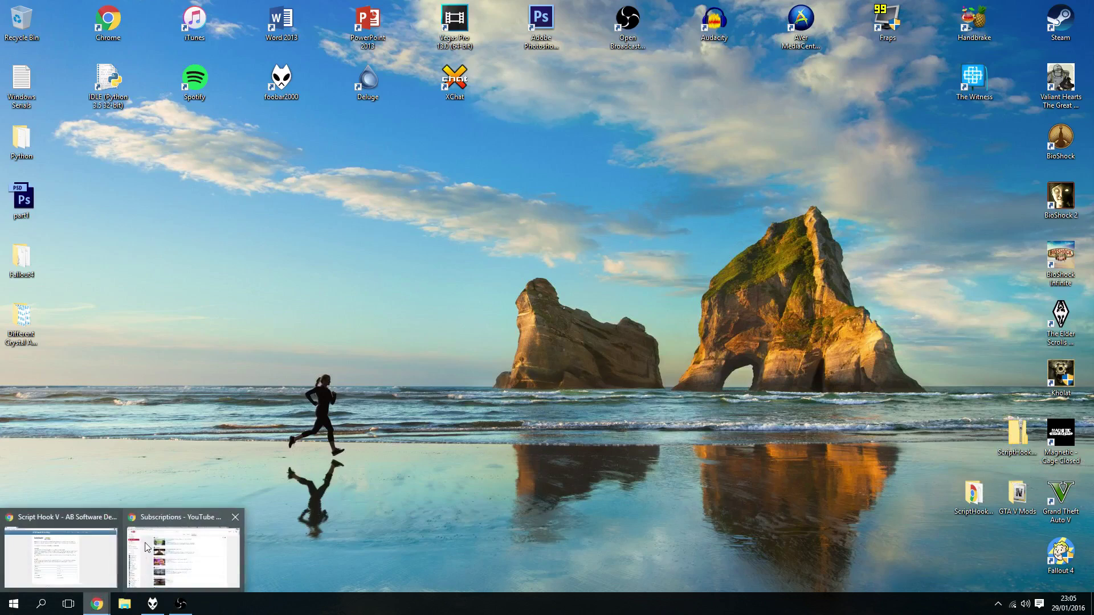
left_click(60, 547)
left_click_drag(507, 388, 567, 392)
left_click(567, 391)
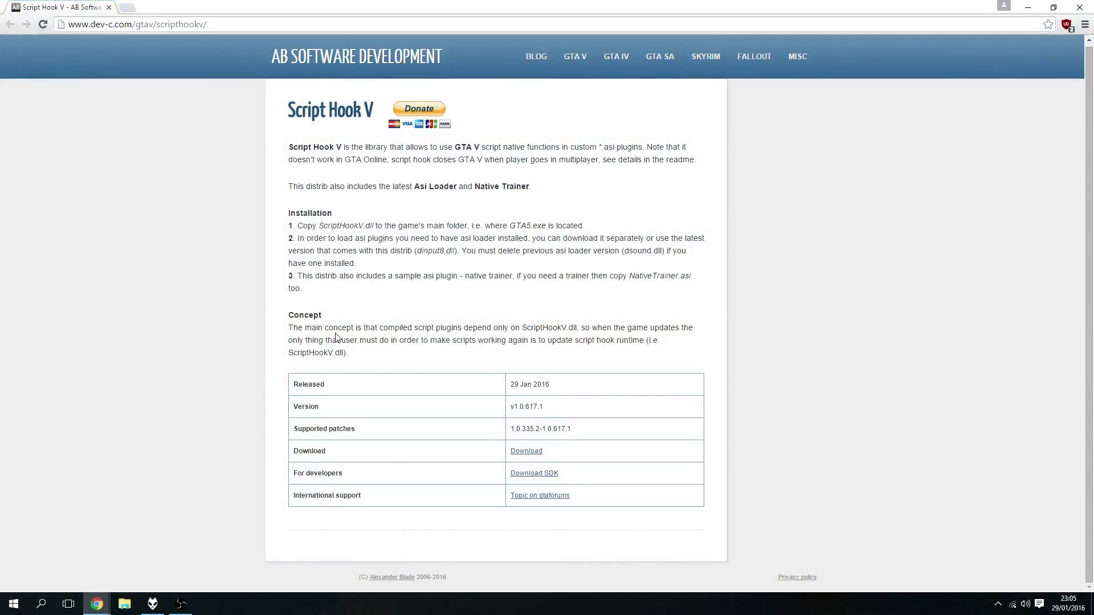
Step: Reload the page and confirm version v1.0.617.1, then minimize Chrome and select the extracted ScriptHook folder
left_click(43, 25)
left_click_drag(511, 407, 528, 407)
left_click(551, 411)
left_click(1027, 7)
left_click(972, 499)
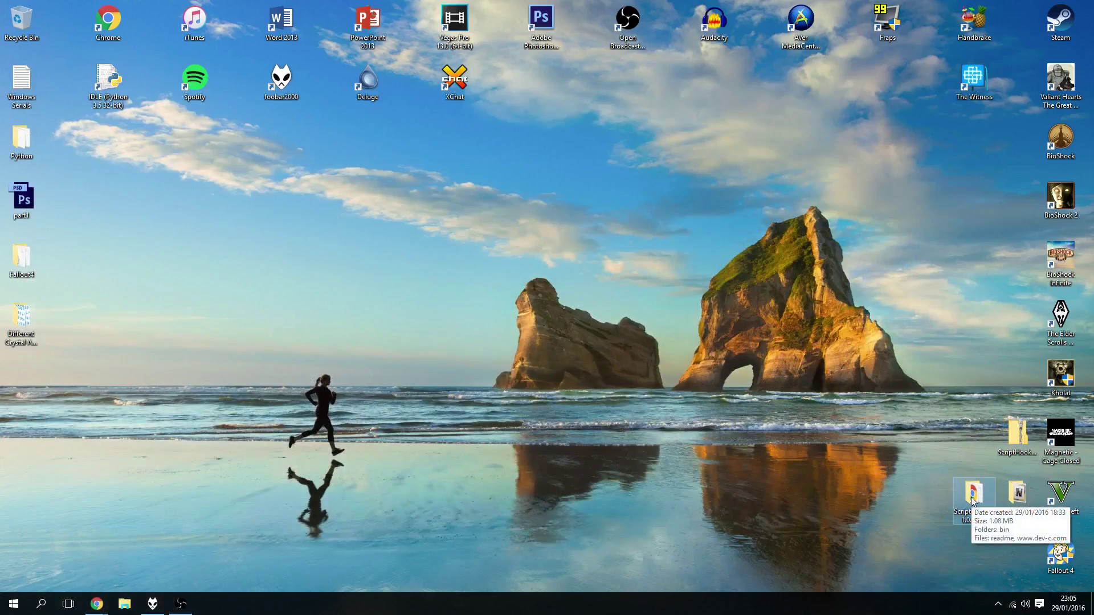
Step: Snap the ScriptHookV folder to the left half and GTA V Mods to the right half
double_click(967, 499)
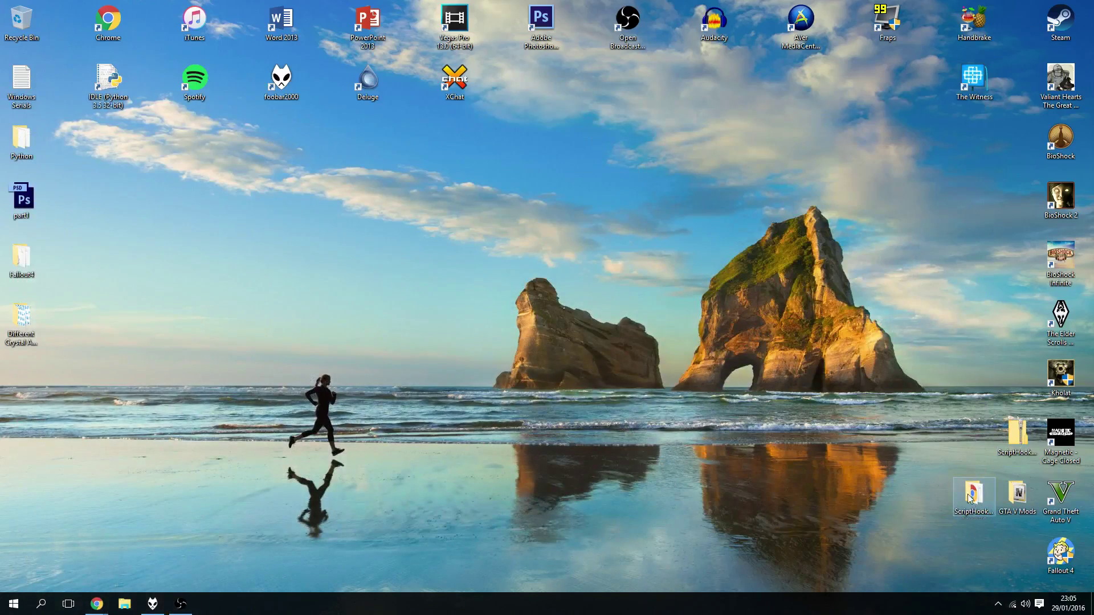
left_click_drag(555, 5, 501, 111)
key("super+Left")
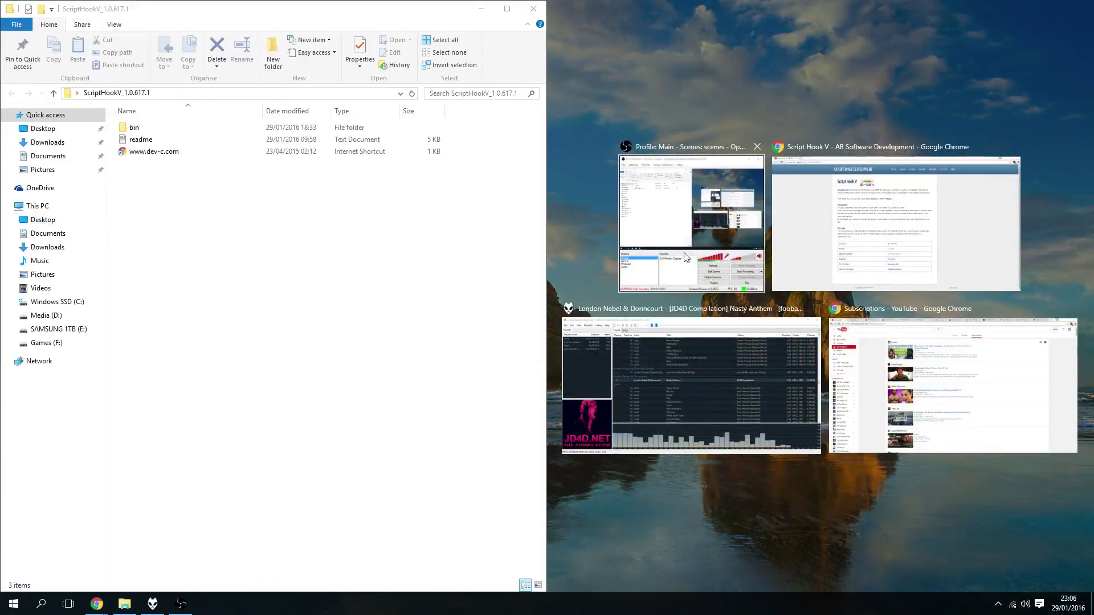
left_click(770, 70)
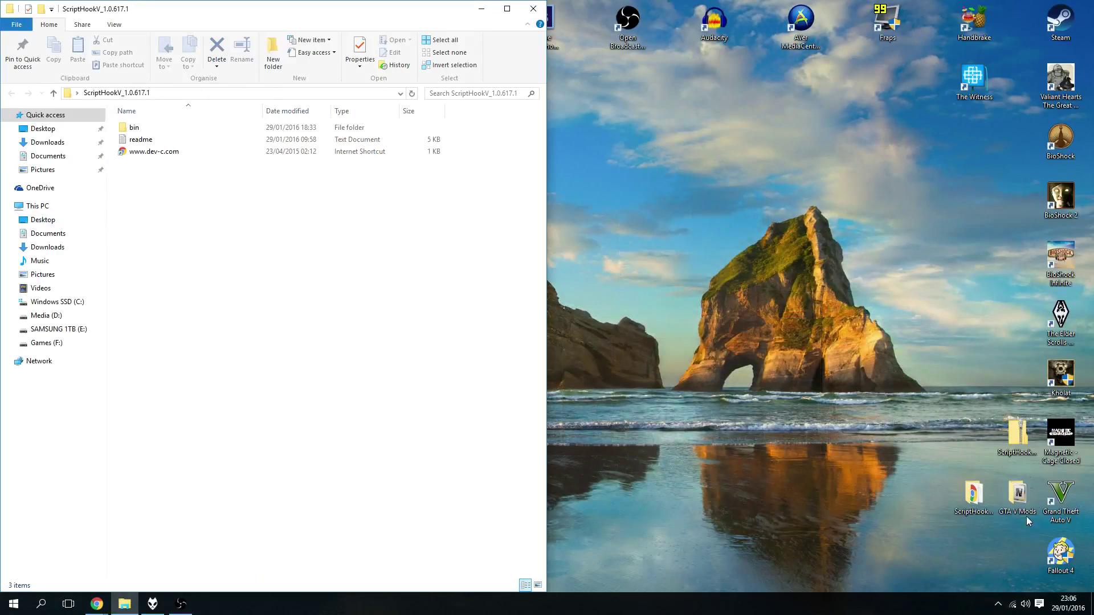
double_click(1020, 502)
left_click_drag(378, 12, 584, 103)
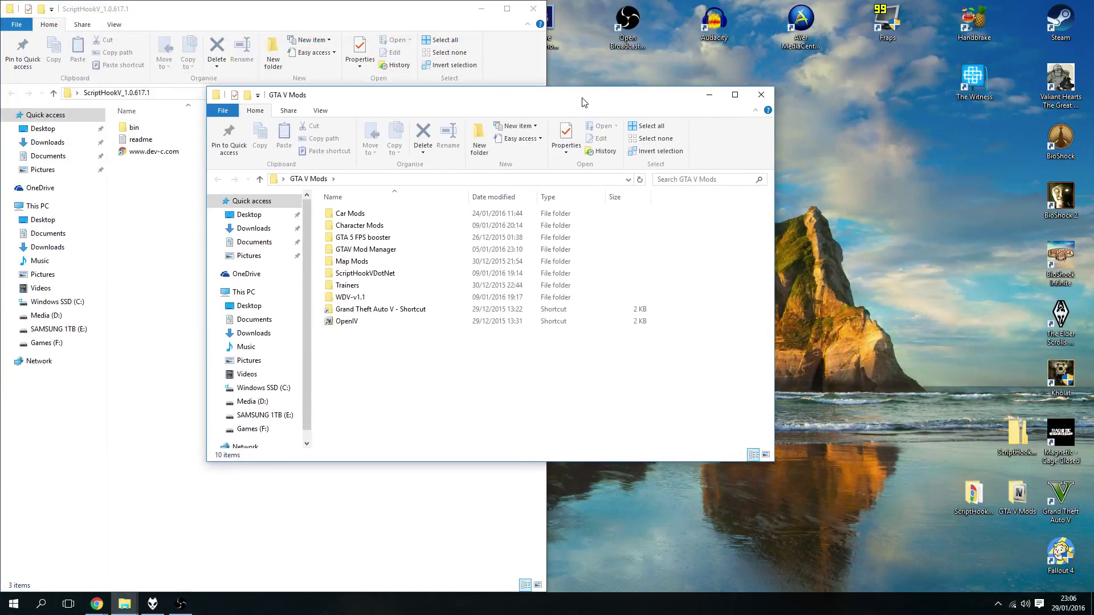
key("super+Right")
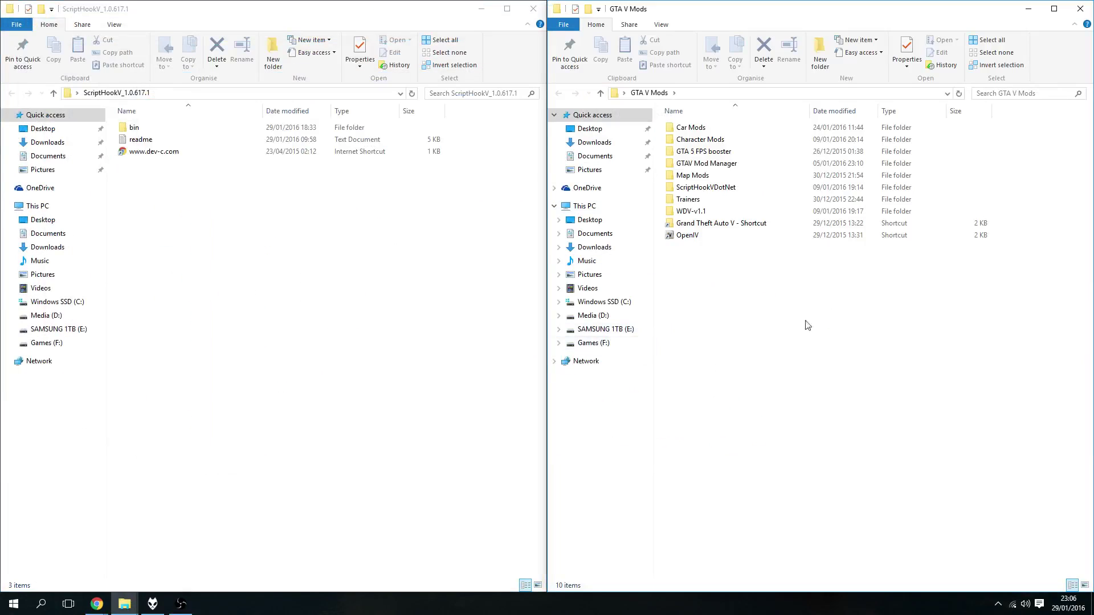
Step: Read the ScriptHookV readme in Notepad, close it, and open the bin folder
left_click(288, 274)
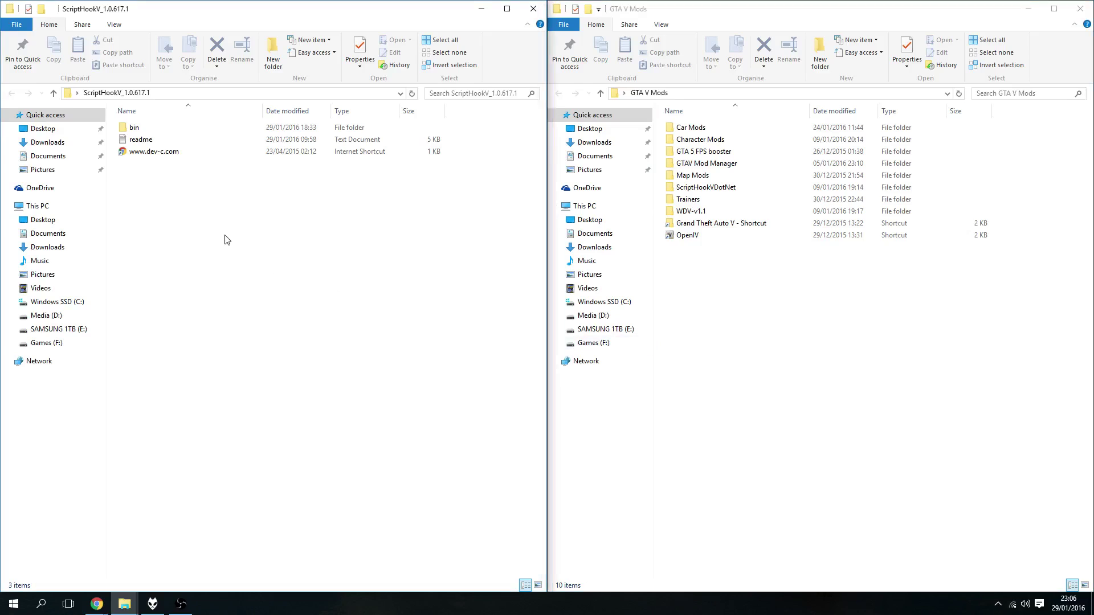
left_click(150, 141)
double_click(150, 141)
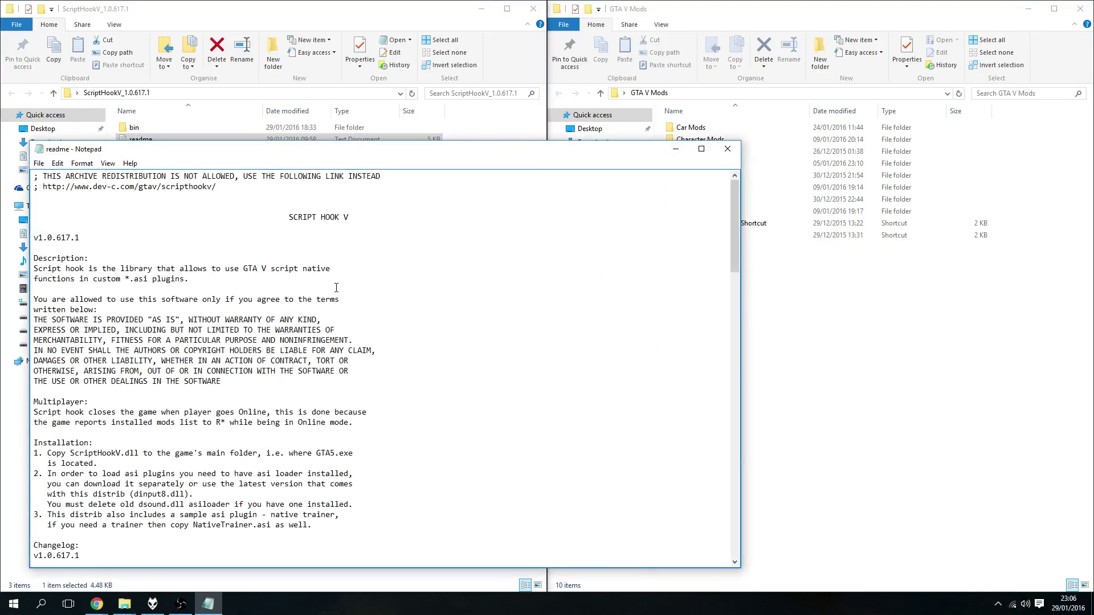
scroll(336, 288, "down", 19)
scroll(481, 337, "up", 7)
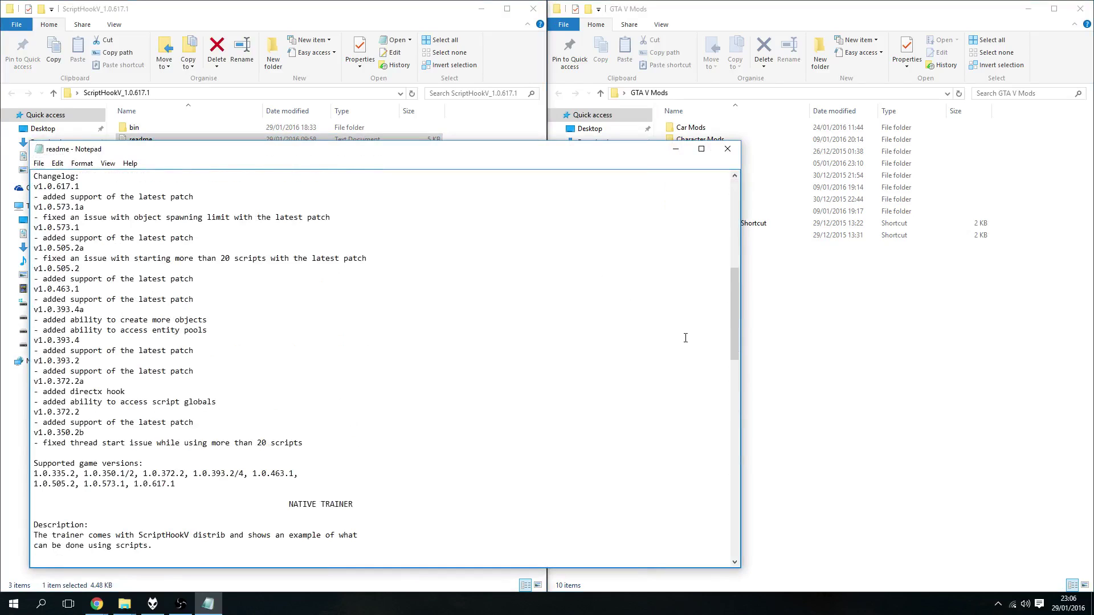
left_click_drag(735, 299, 739, 227)
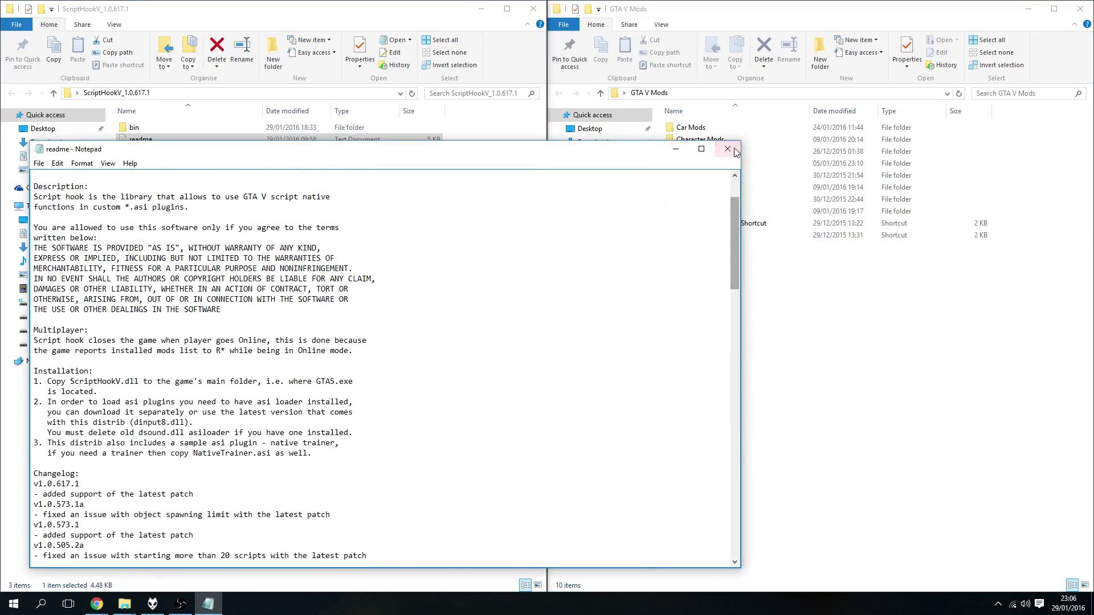
left_click(735, 151)
left_click(222, 206)
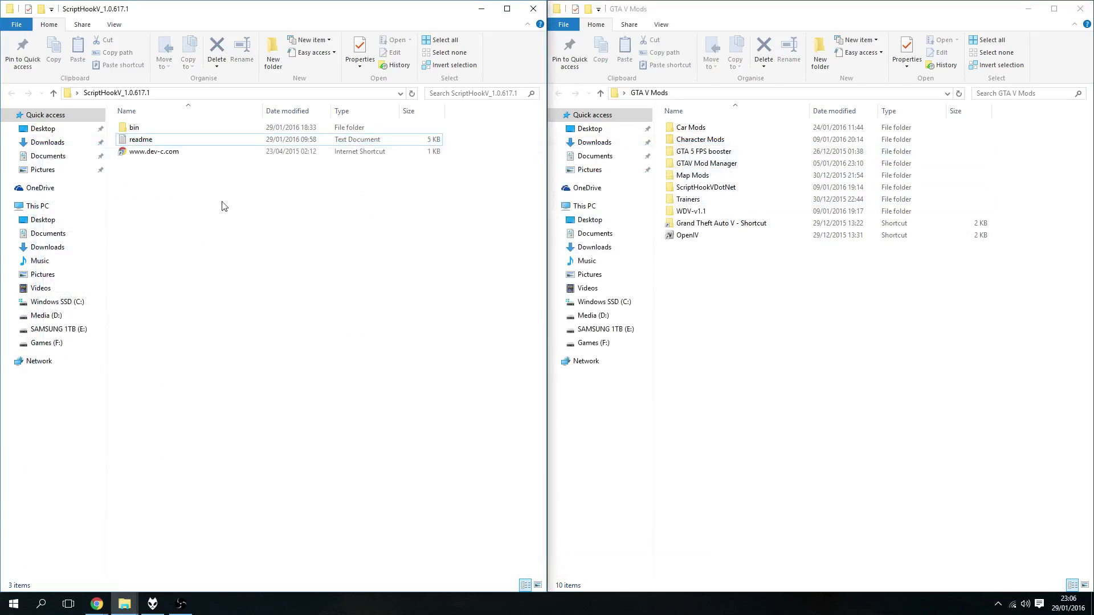
double_click(165, 133)
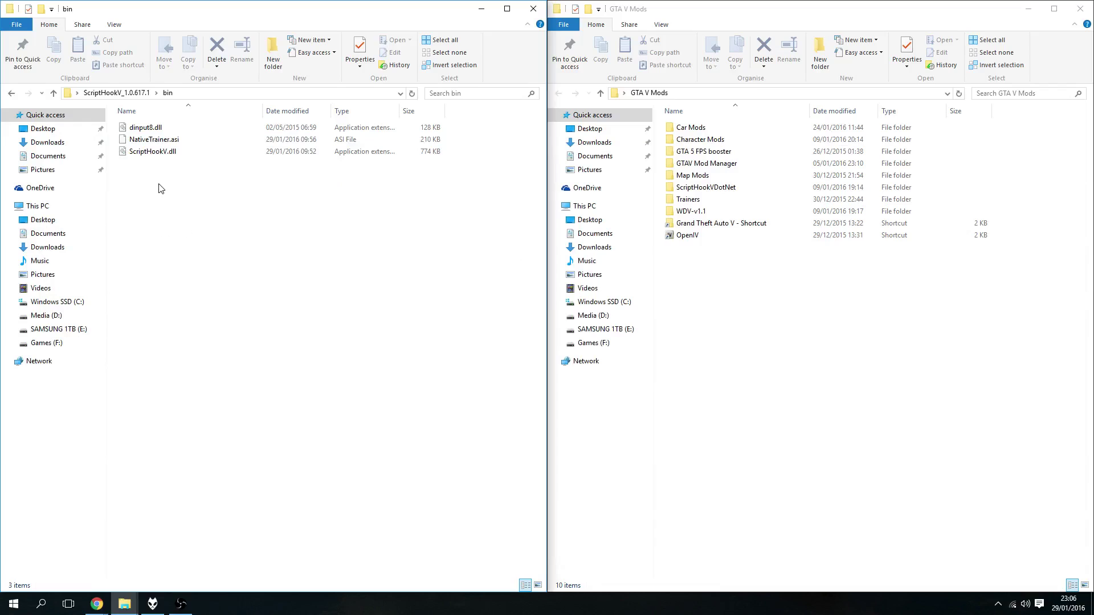
Step: Inspect the new bin files dinput8.dll, NativeTrainer.asi and ScriptHookV.dll
mouse_move(165, 162)
left_mouse_down()
mouse_move(183, 125)
mouse_move(171, 171)
left_mouse_up()
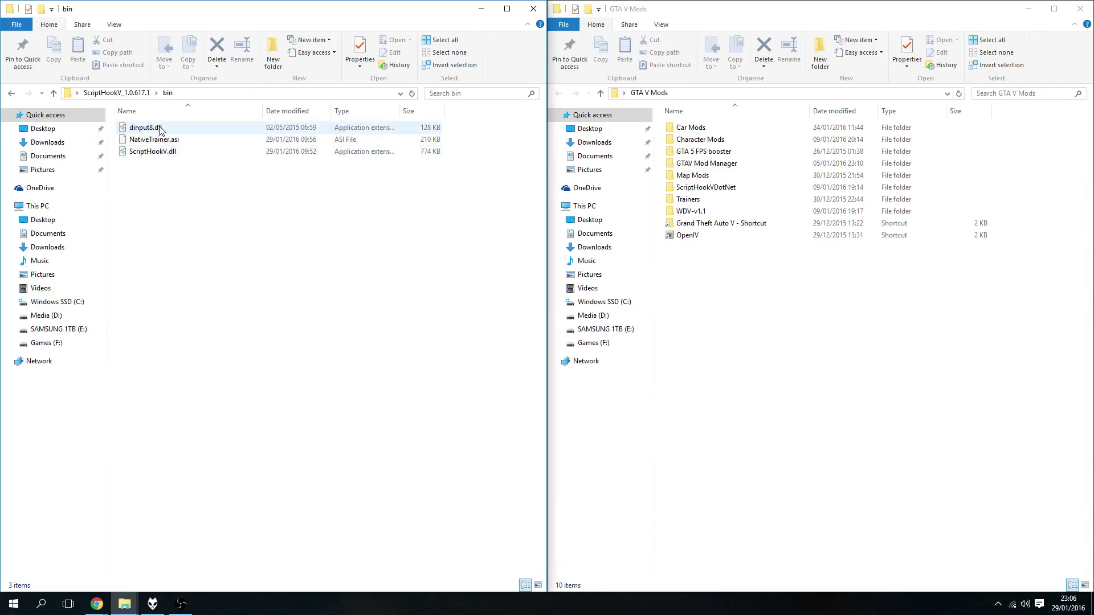
left_click(155, 140)
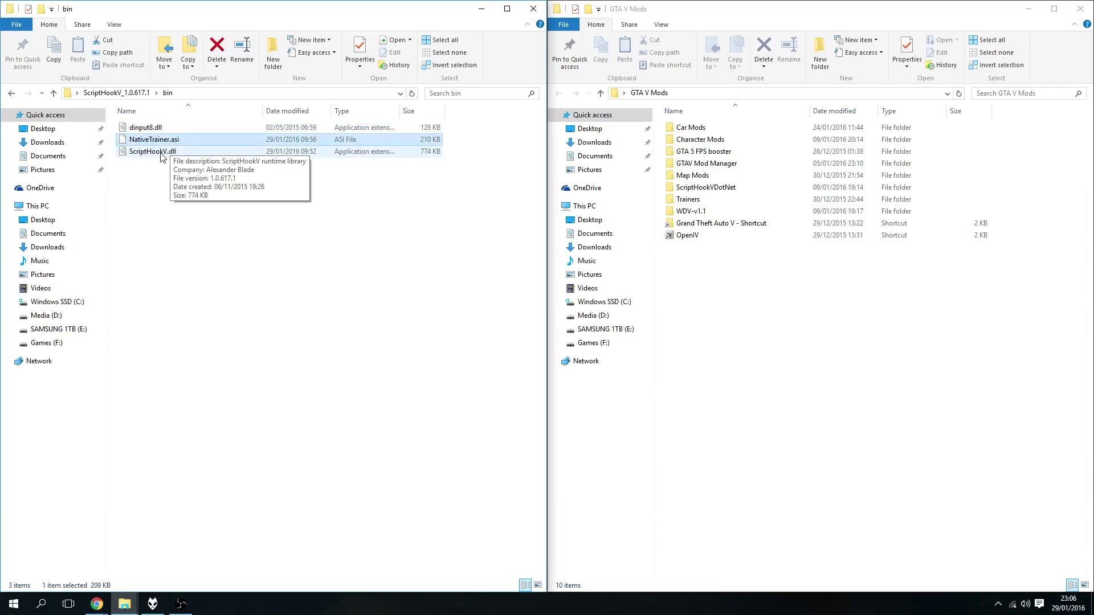
left_click(162, 152)
left_click(191, 219)
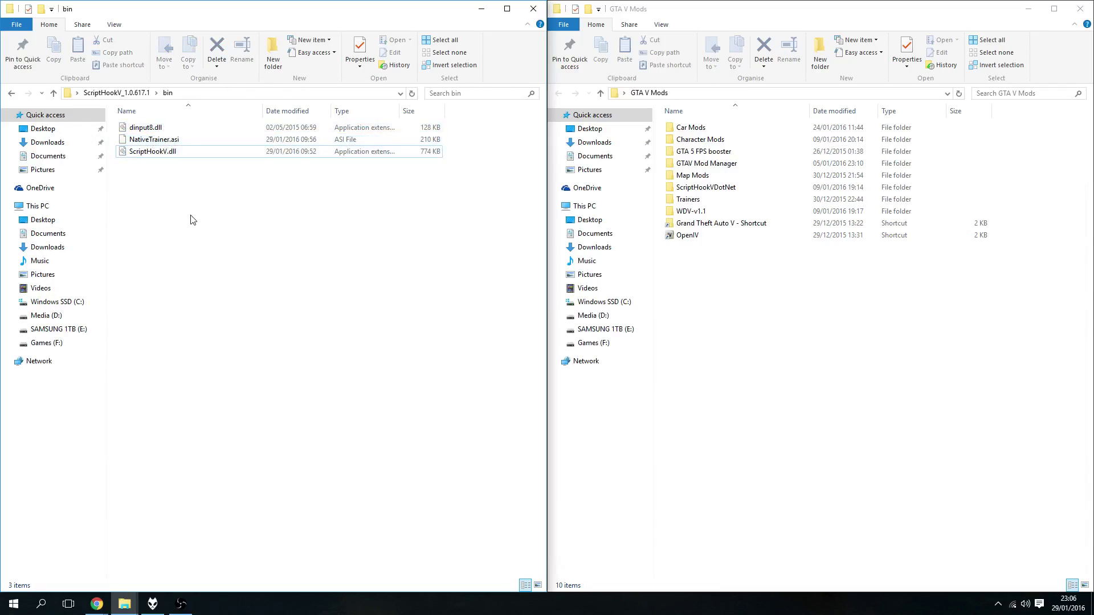
Step: Open the Grand Theft Auto V folder and compare its dinput8.dll and old ScriptHookV.dll with bin's
double_click(735, 224)
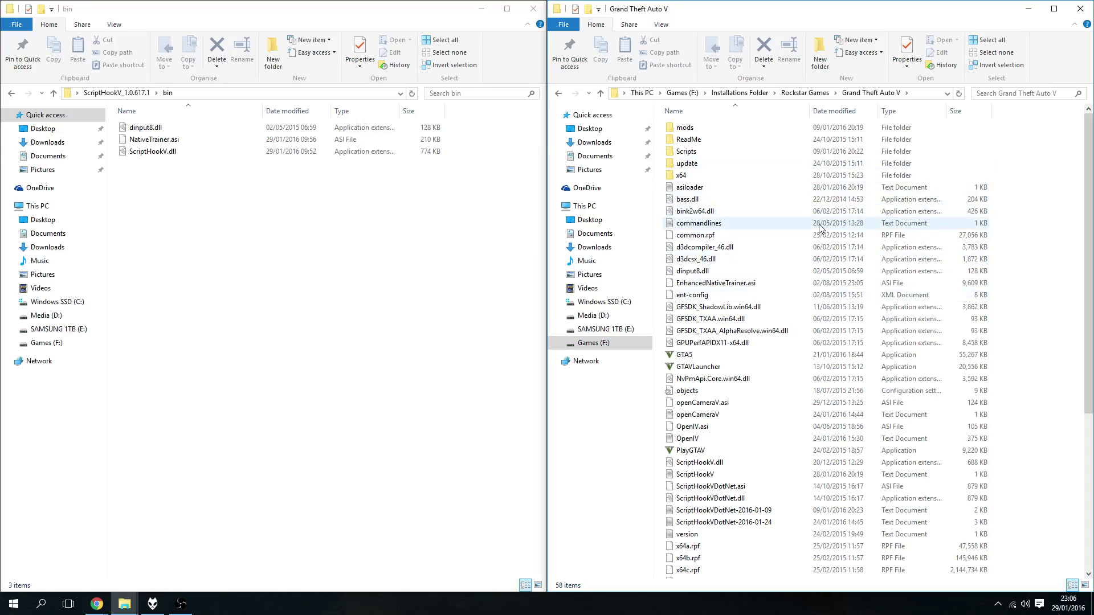
left_click(683, 275)
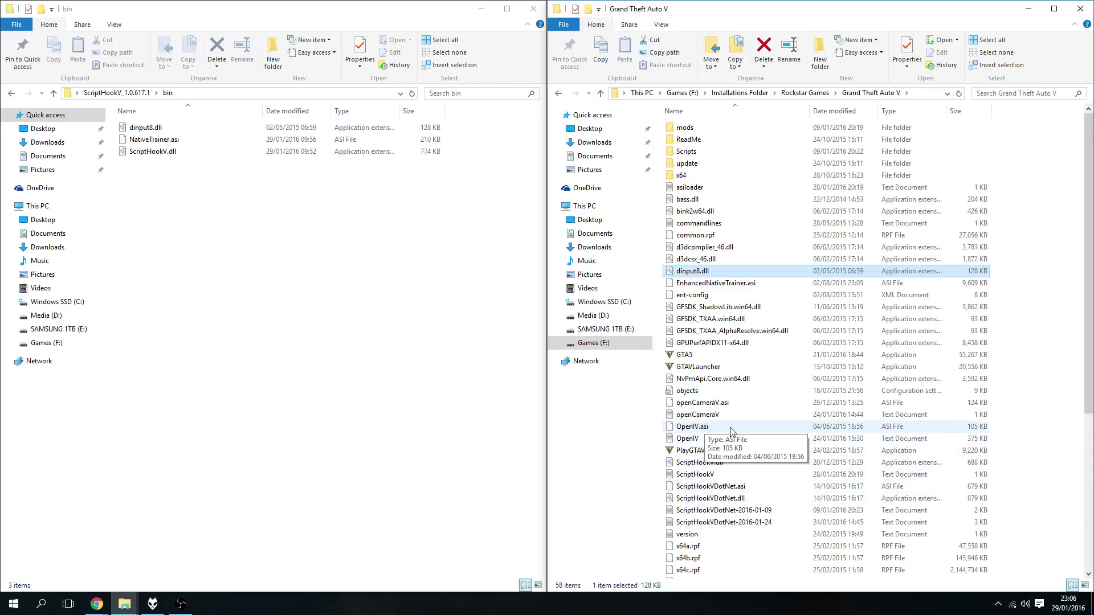
scroll(729, 426, "down", 1)
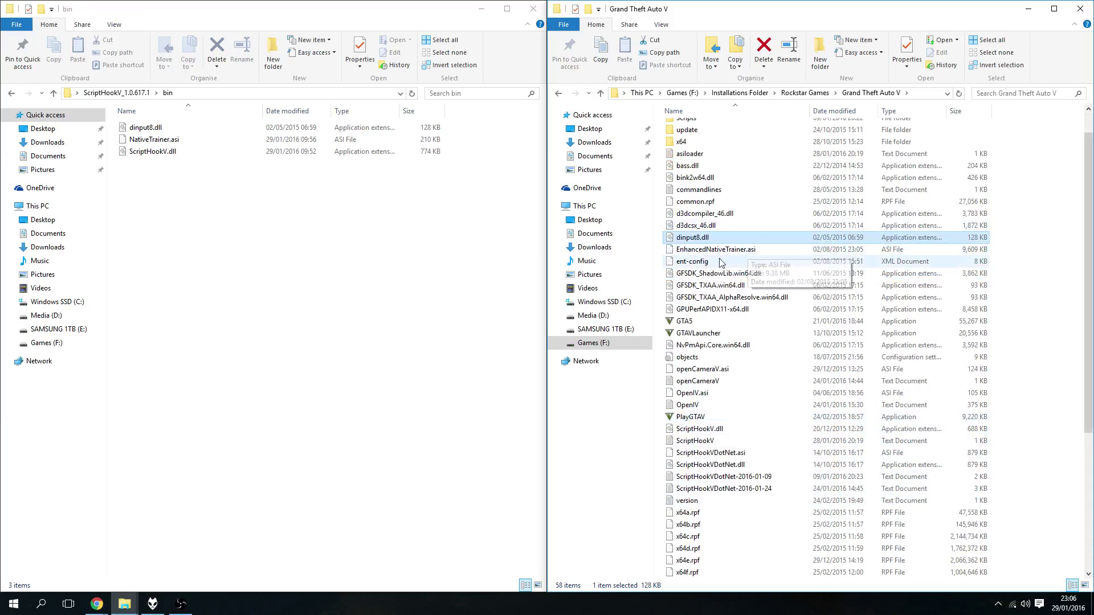
scroll(732, 341, "down", 3)
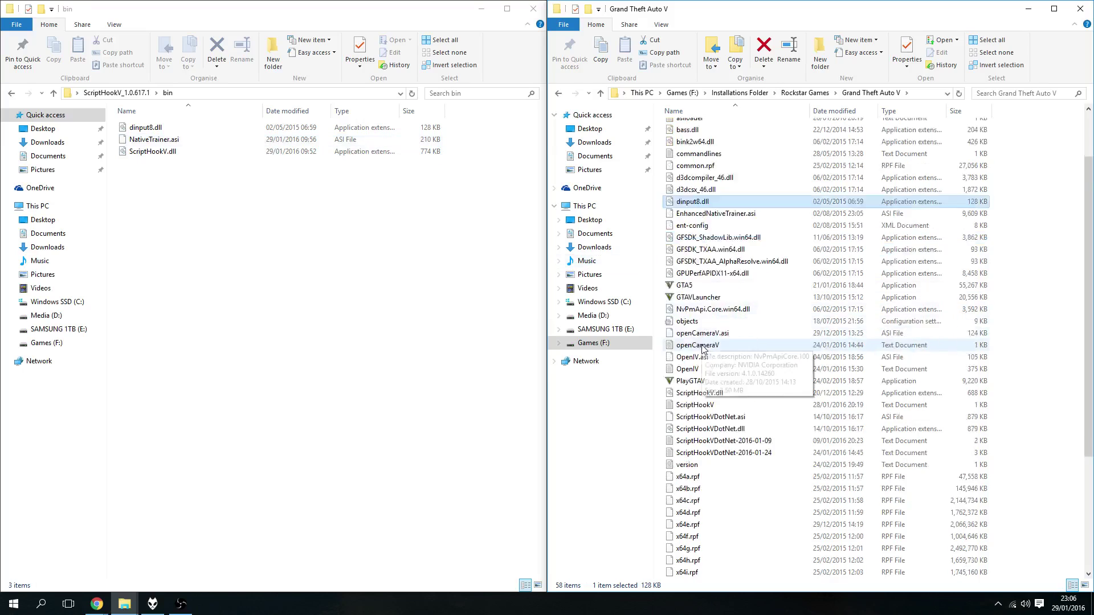
left_click(722, 322)
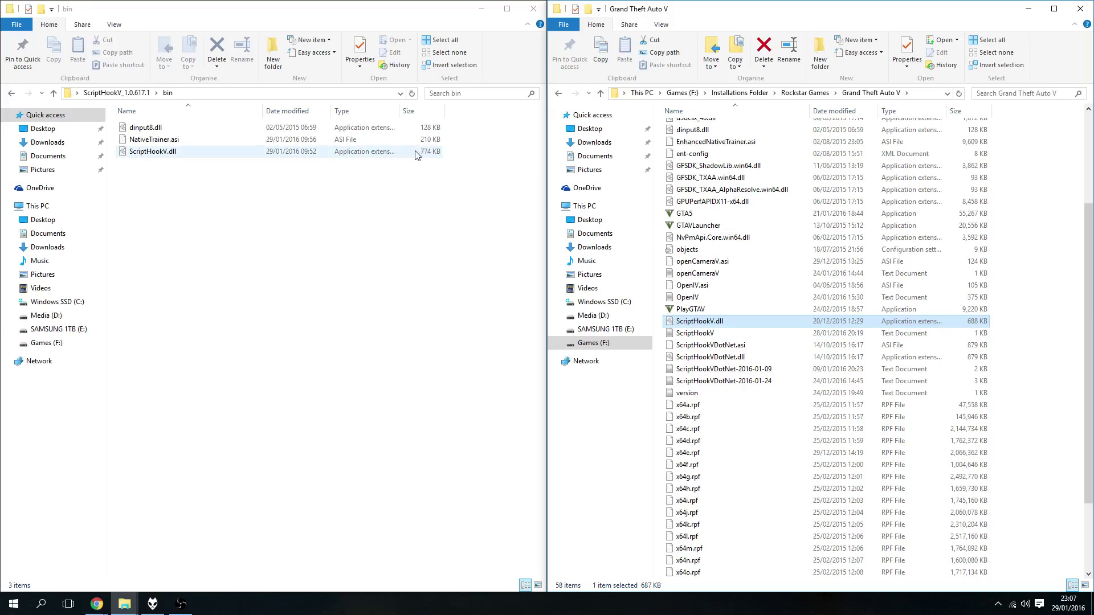
left_click(251, 153)
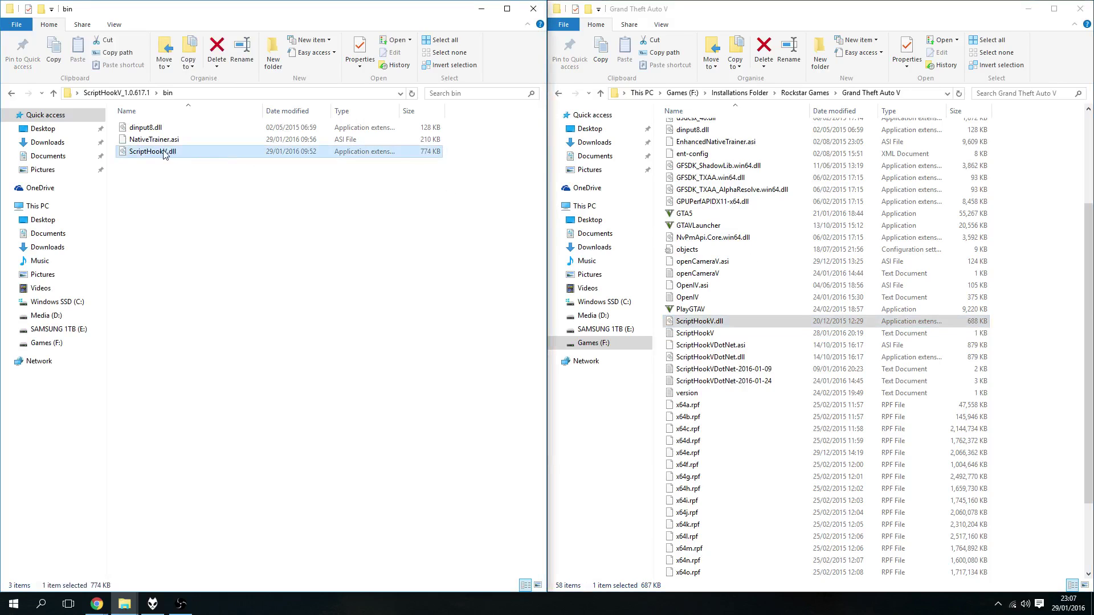
Step: Copy the new 774 KB ScriptHookV.dll into the game folder, replacing the old file
left_click_drag(142, 153, 1031, 297)
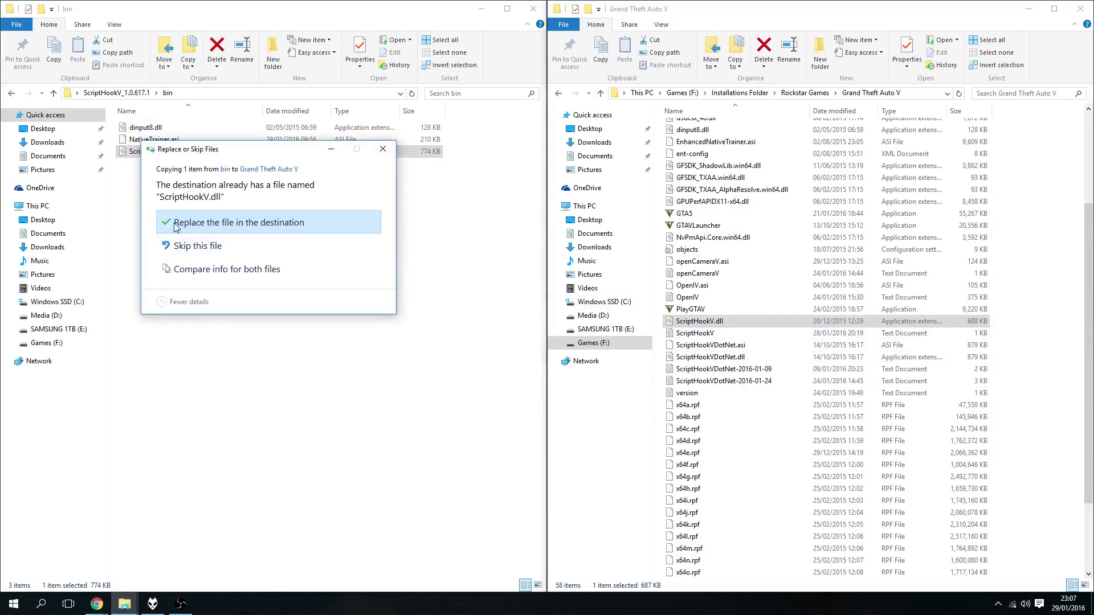
left_click(278, 222)
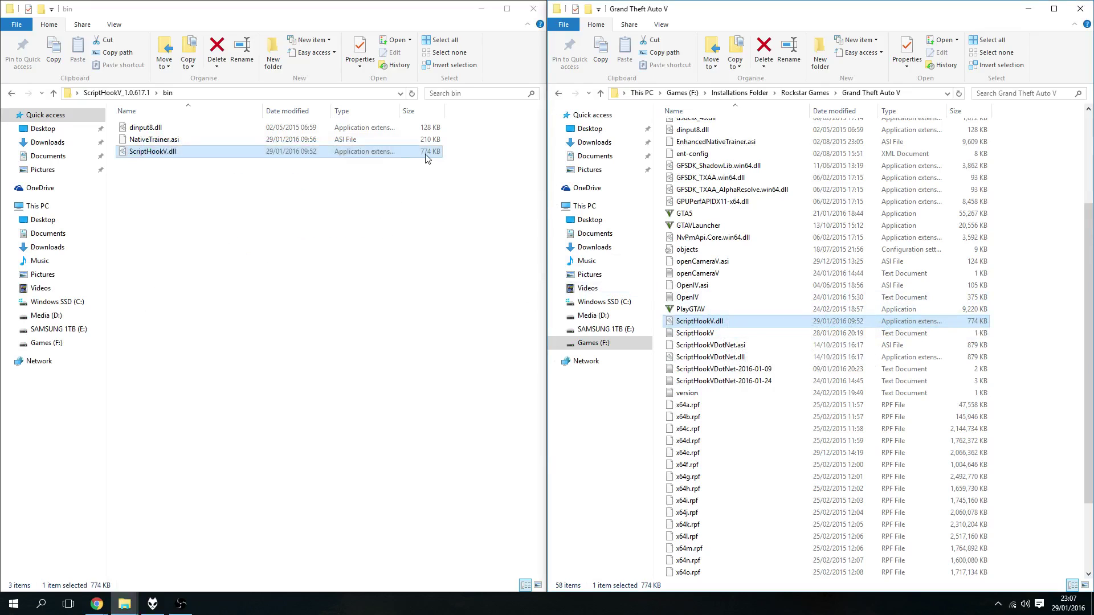
left_click(197, 127)
Step: Copy the new dinput8.dll into the Grand Theft Auto V folder, replacing the existing one
scroll(876, 283, "up", 3)
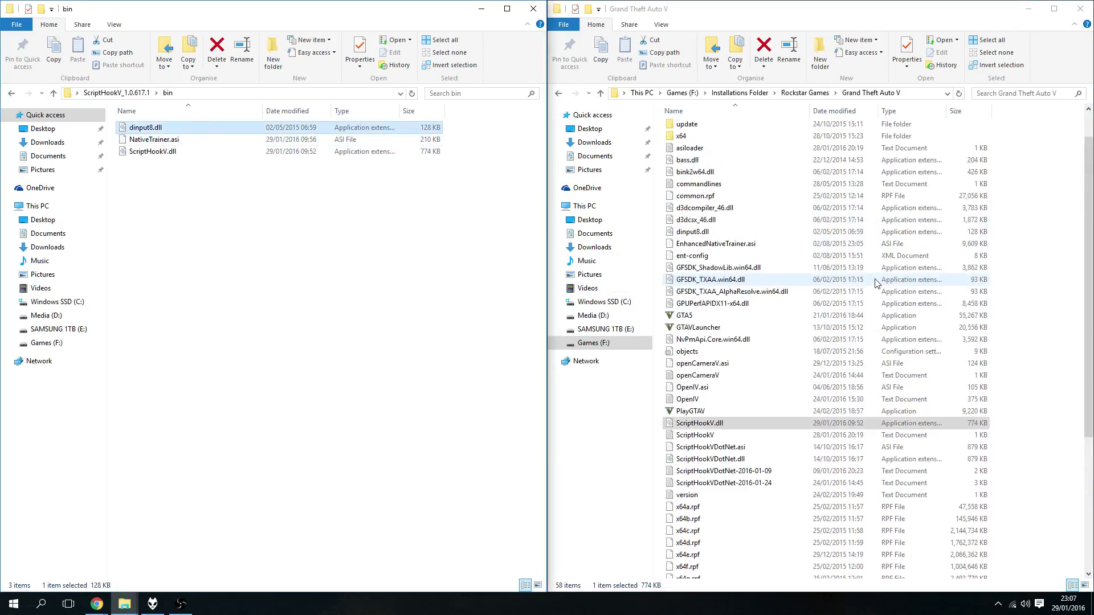
scroll(875, 283, "up", 1)
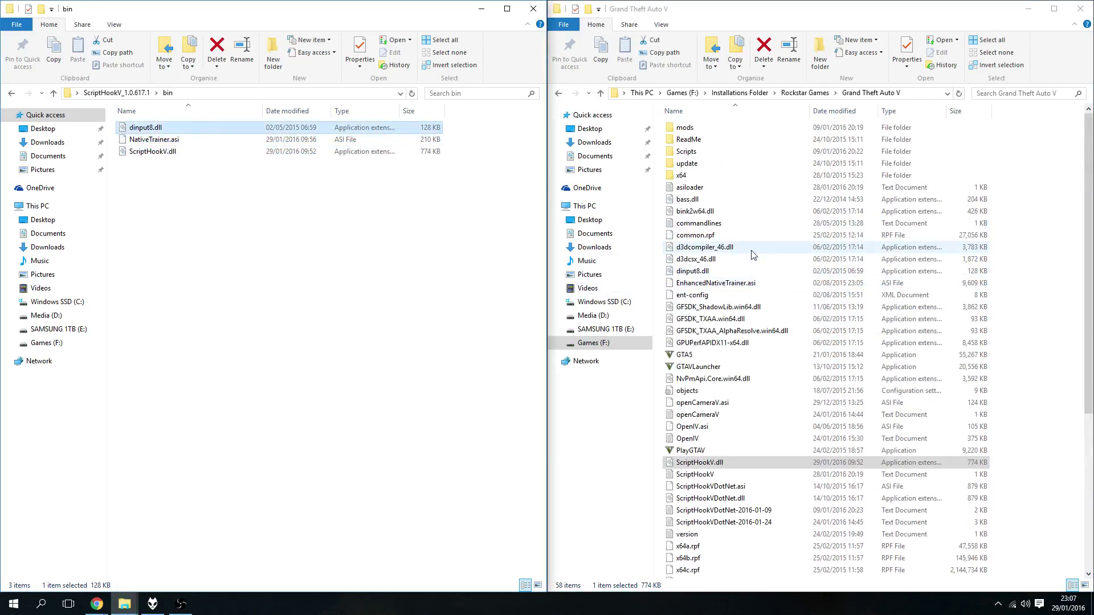
left_click(710, 274)
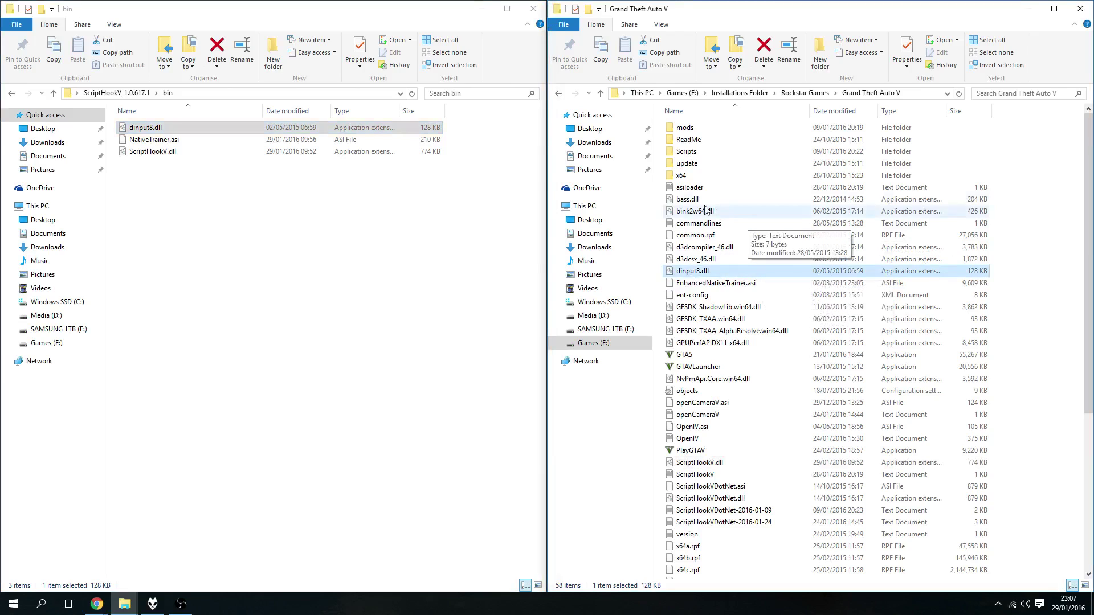
left_click_drag(208, 131, 1050, 288)
left_click(556, 217)
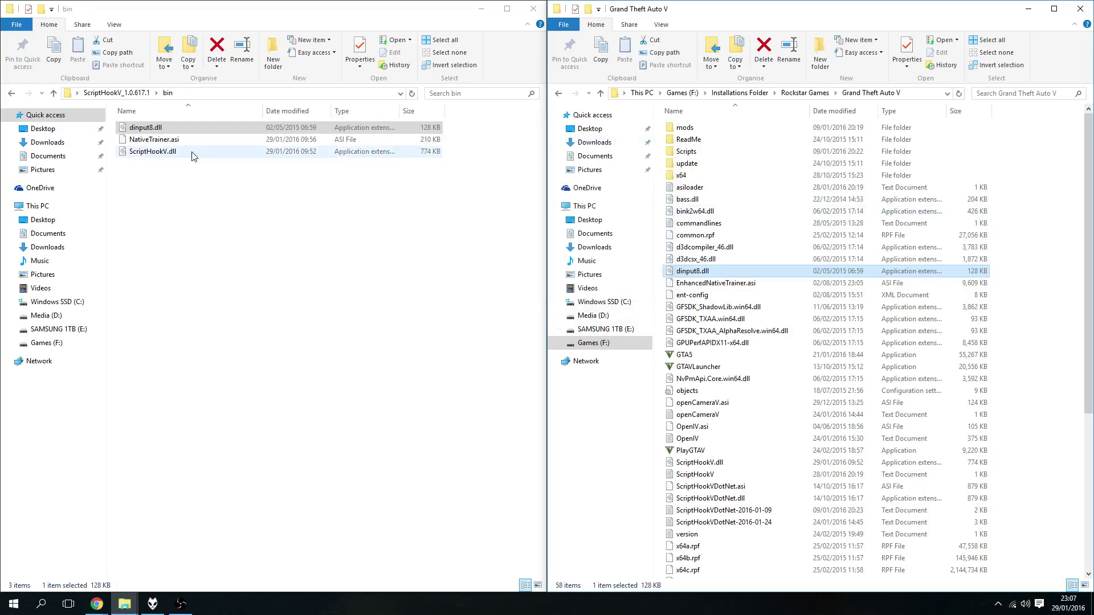
Step: Compare bin's NativeTrainer.asi with the game folder's existing EnhancedNativeTrainer.asi
left_click(168, 140)
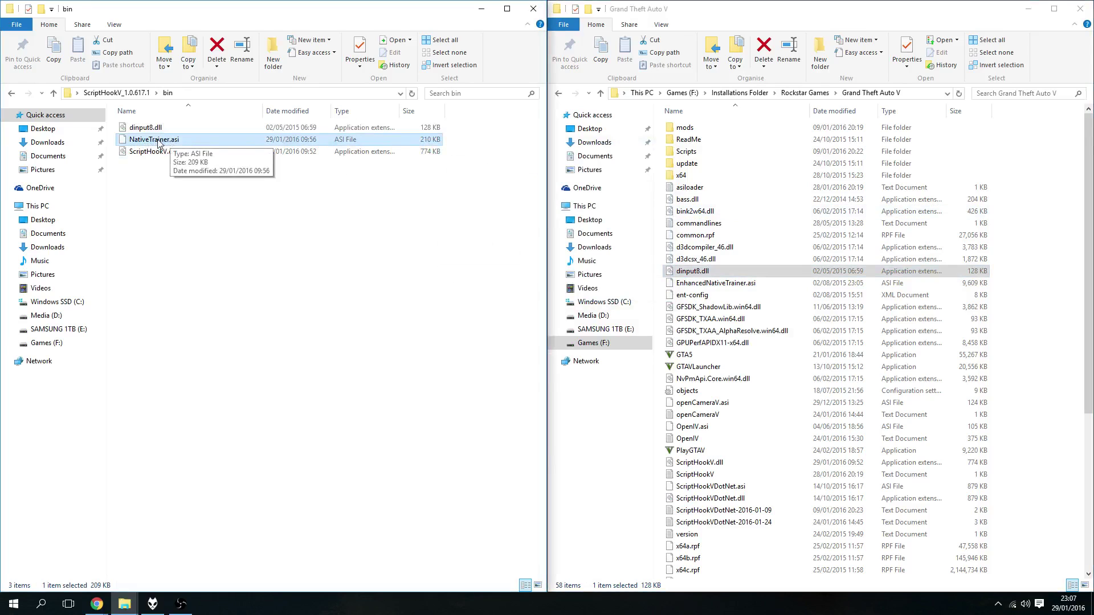
left_click_drag(154, 141, 225, 149)
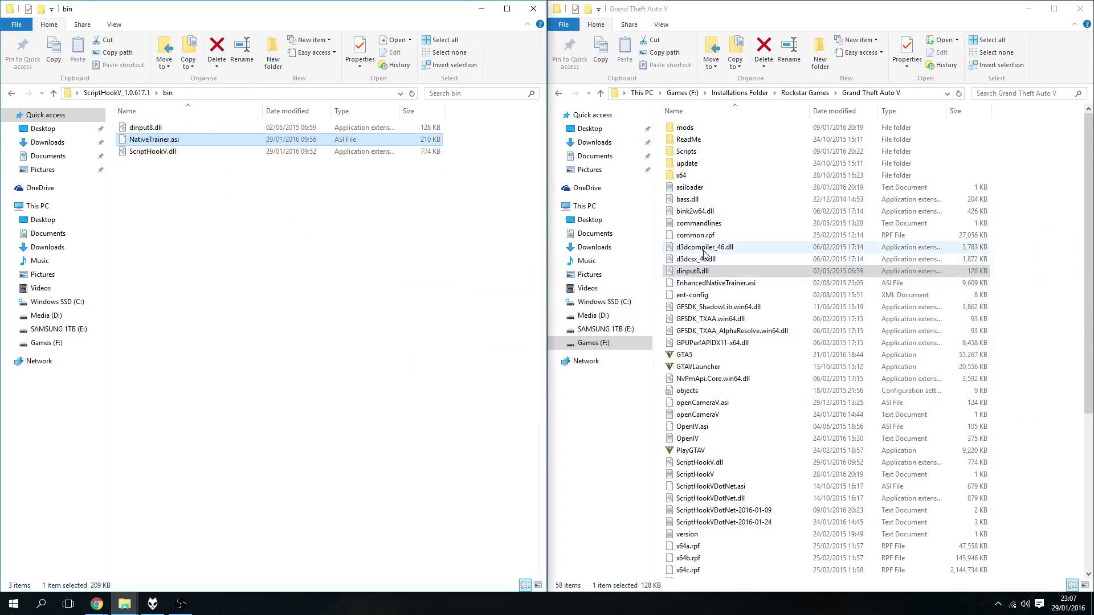
left_click(735, 284)
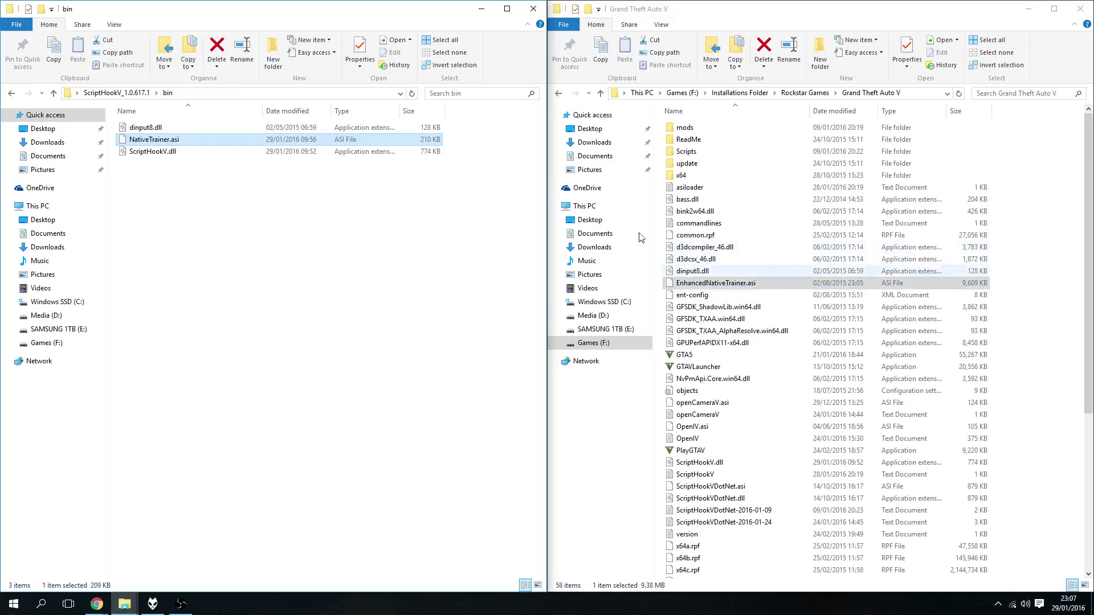
left_click(260, 195)
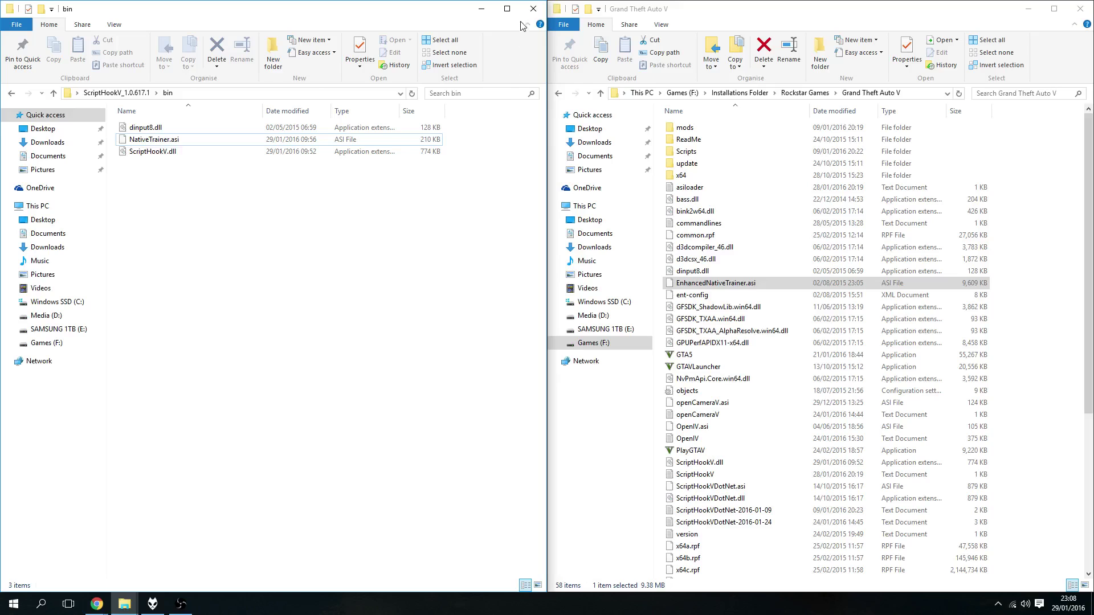
Step: Close the bin and game folder windows, then launch OpenIV from the GTA V Mods folder
left_click(531, 10)
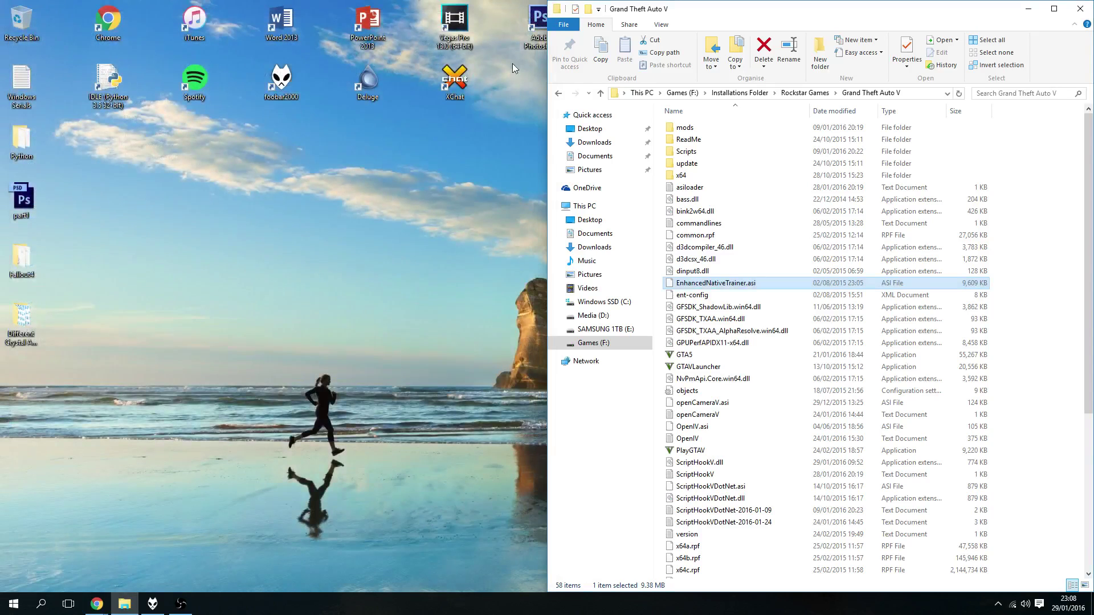
left_click(1079, 8)
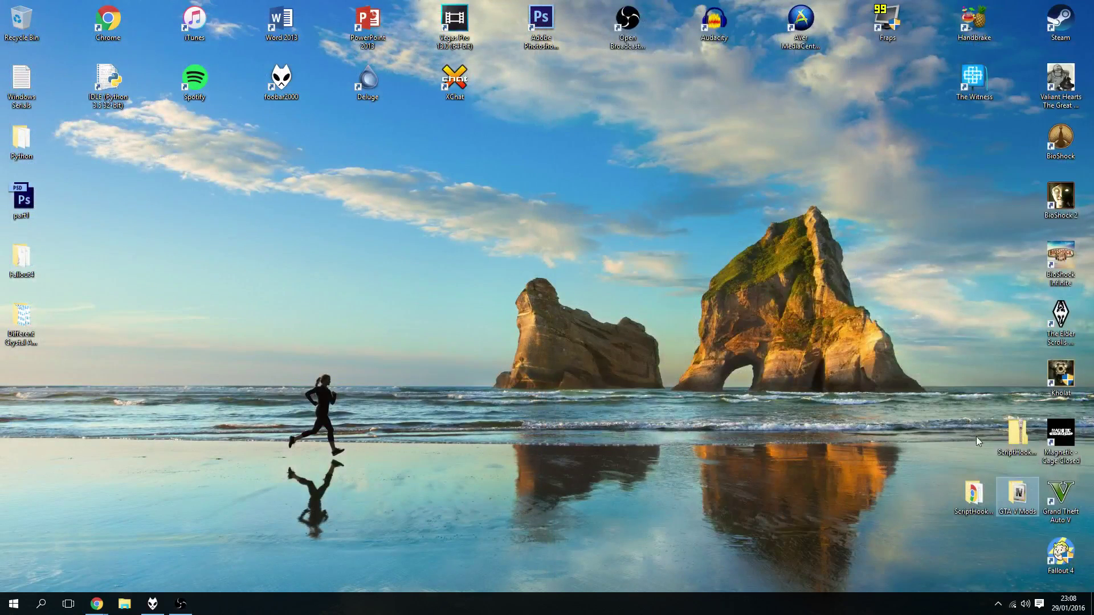
double_click(1017, 494)
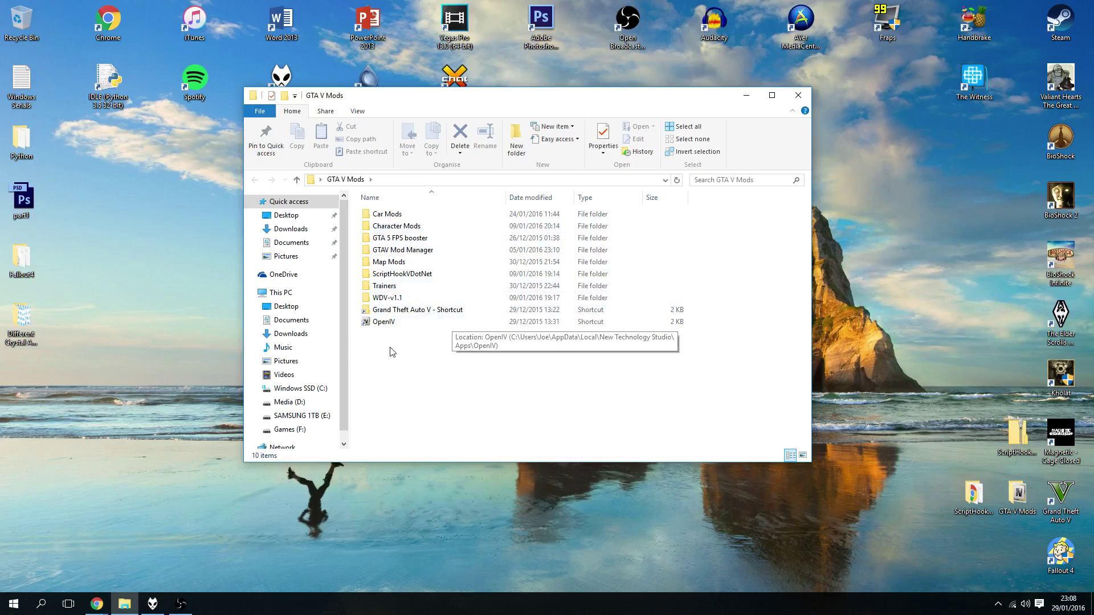
double_click(385, 322)
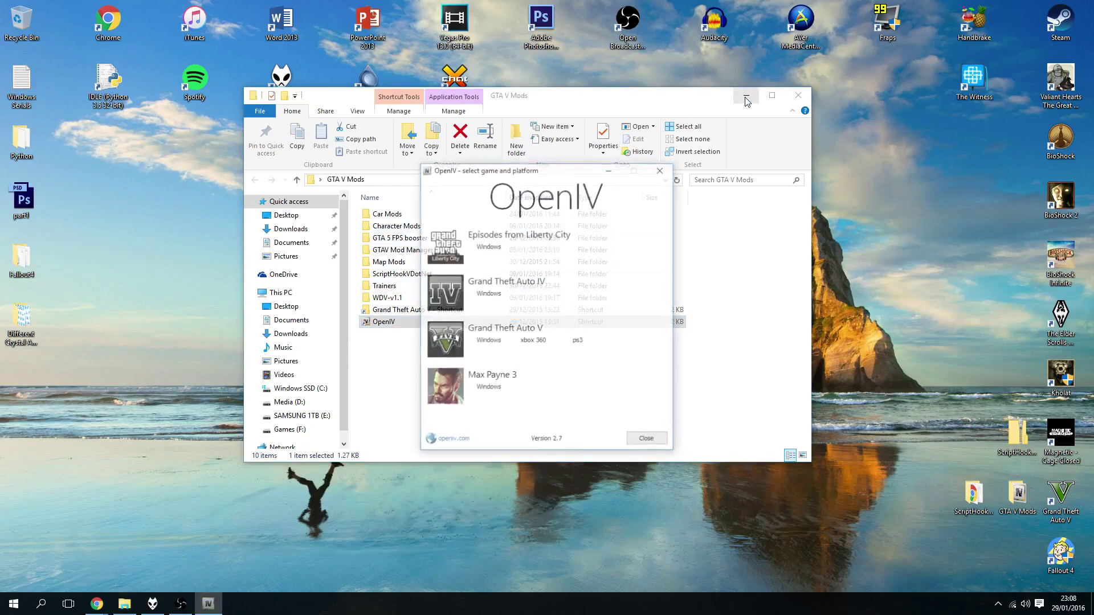
Step: Close GTA V Mods, choose Grand Theft Auto V for Windows in OpenIV, and maximize it
left_click(799, 99)
left_click_drag(554, 175, 543, 174)
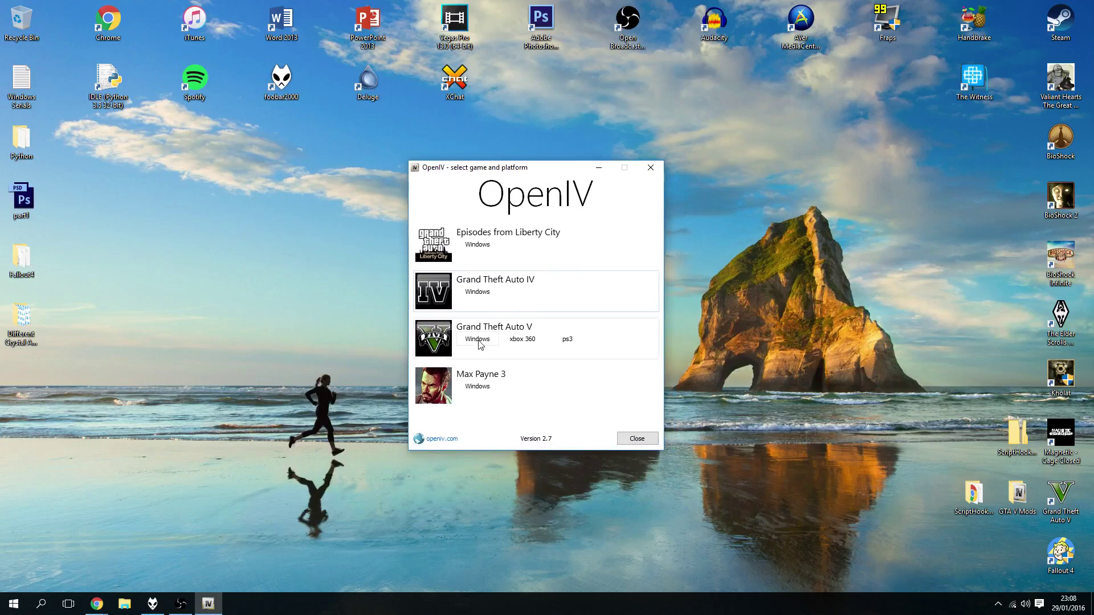
left_click(478, 341)
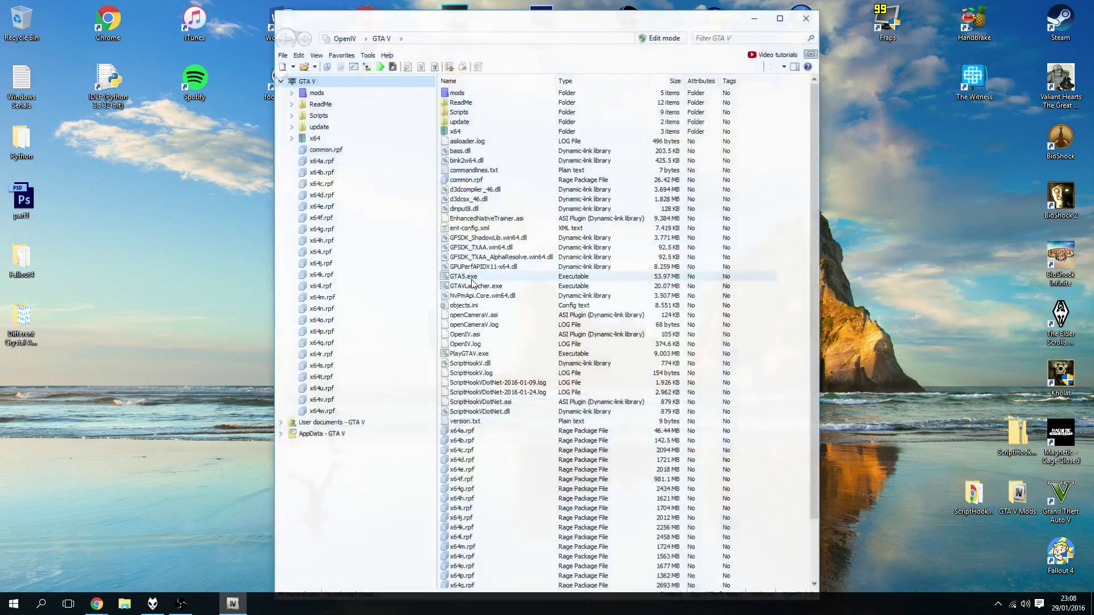
left_click(780, 19)
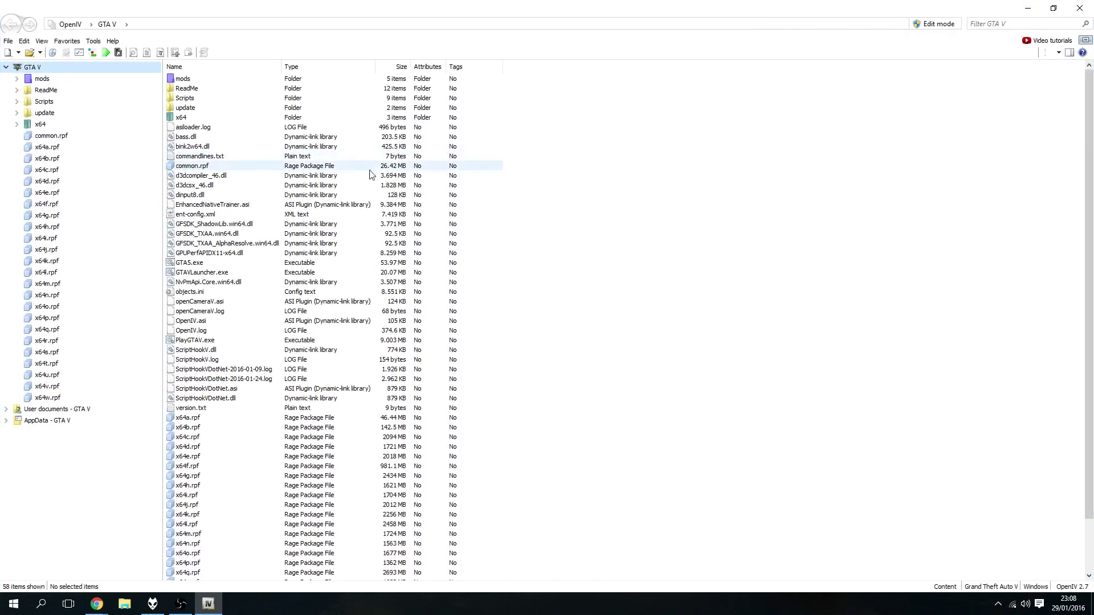
Step: Widen the Name column, confirm edit mode, and request copying the new update.rpf to mods
left_click_drag(280, 71, 349, 74)
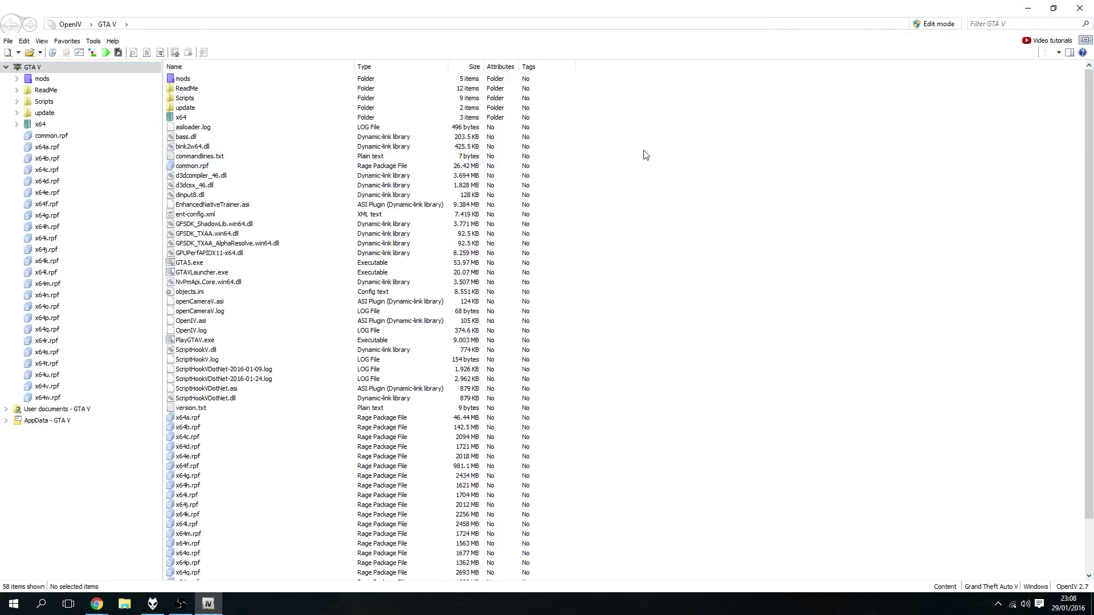
left_click(936, 24)
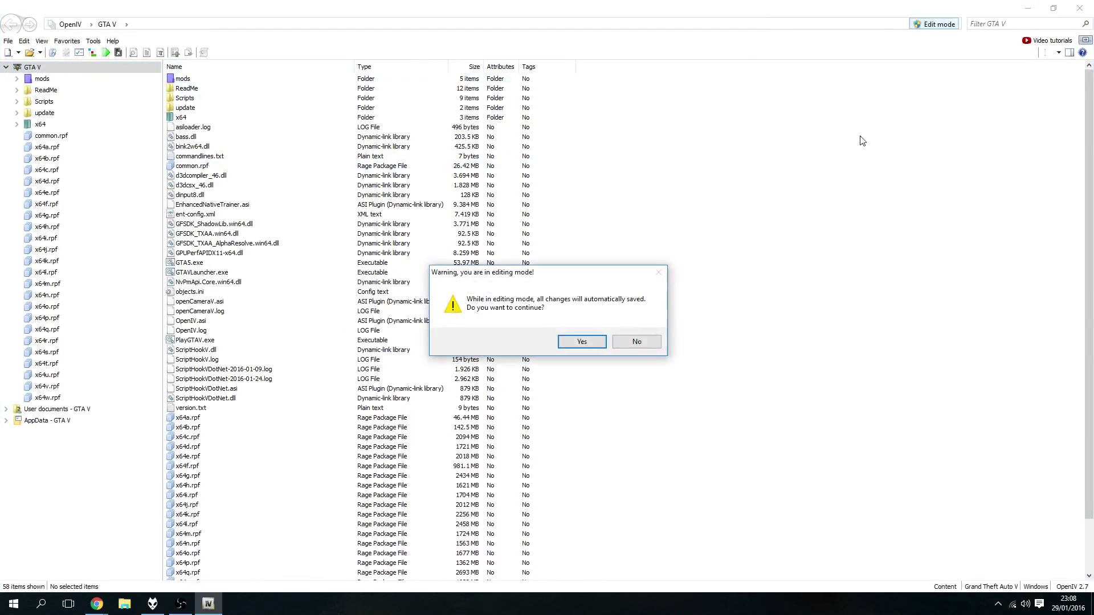
left_click(579, 341)
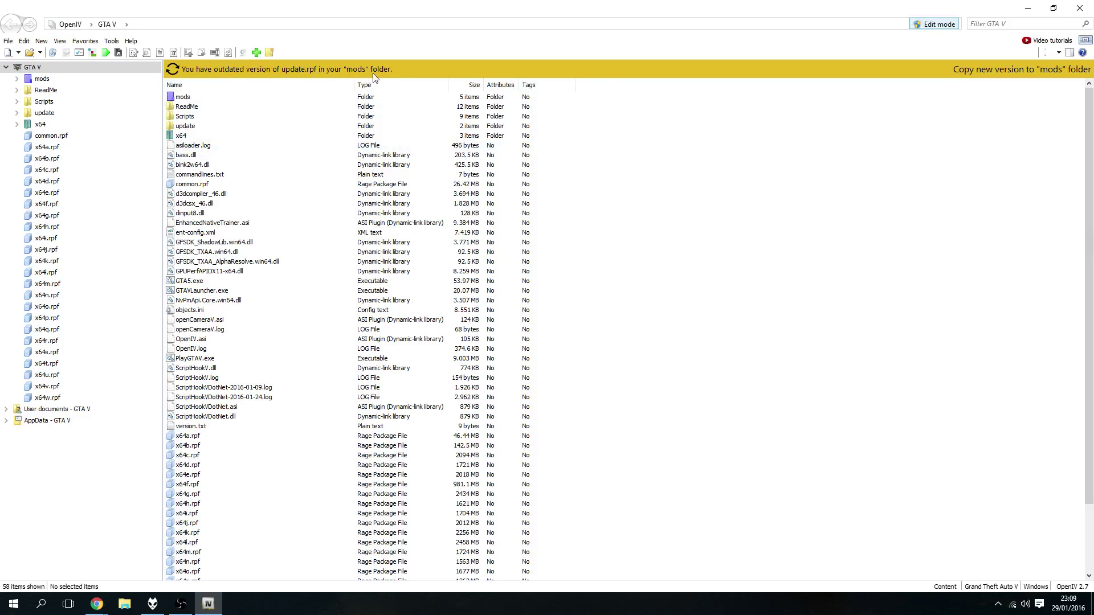
left_click(1045, 71)
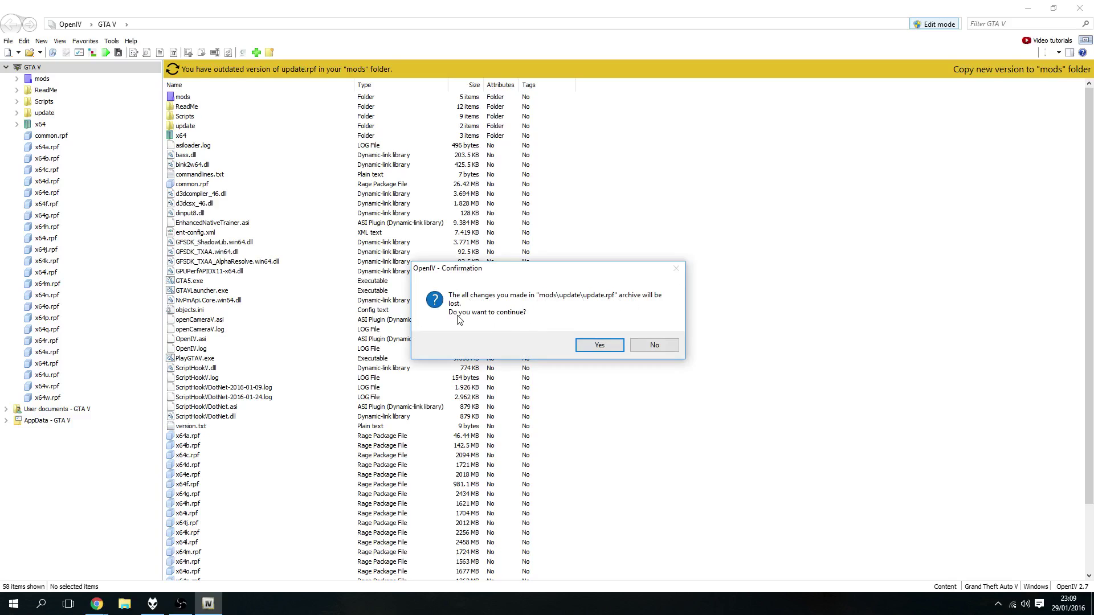
Step: Decline the overwrite and expand mods > update > x64 in the folder tree
left_click(646, 347)
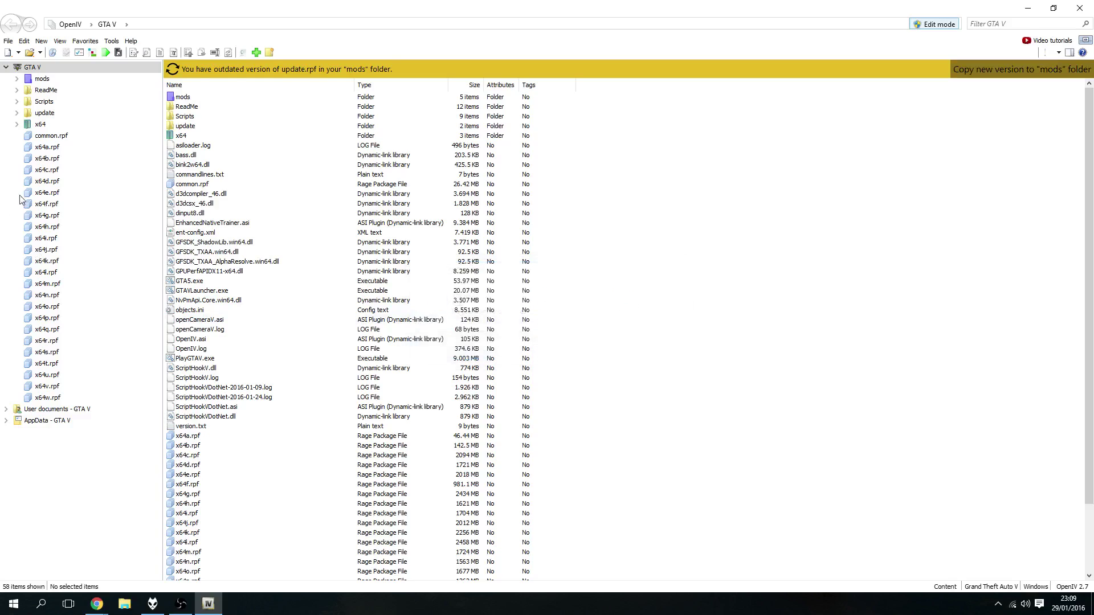
left_click(17, 79)
left_click(56, 90)
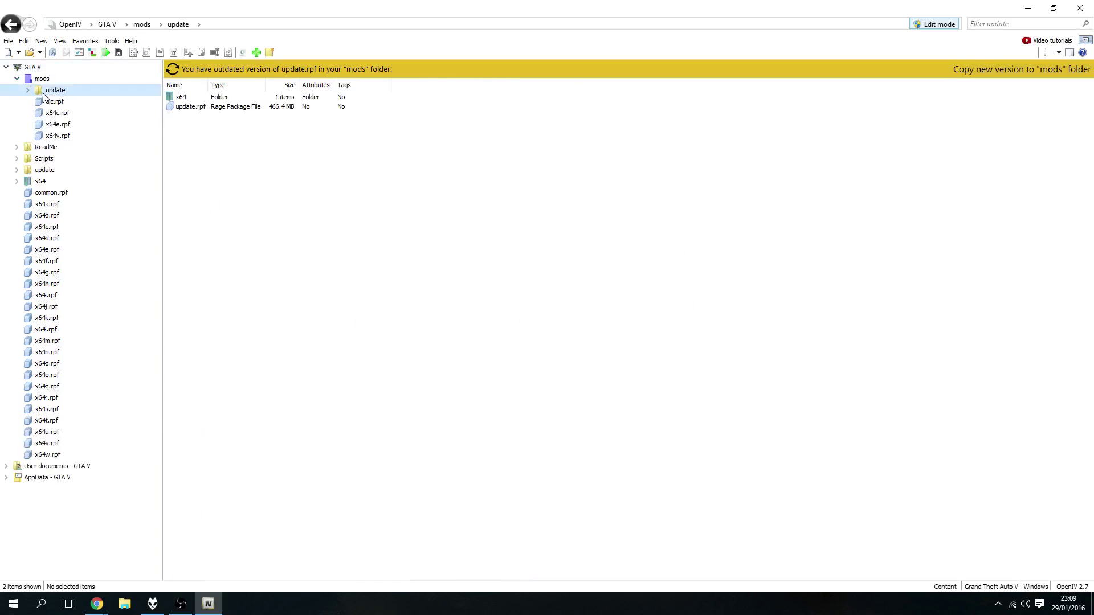
left_click(28, 90)
left_click(51, 101)
left_click(38, 101)
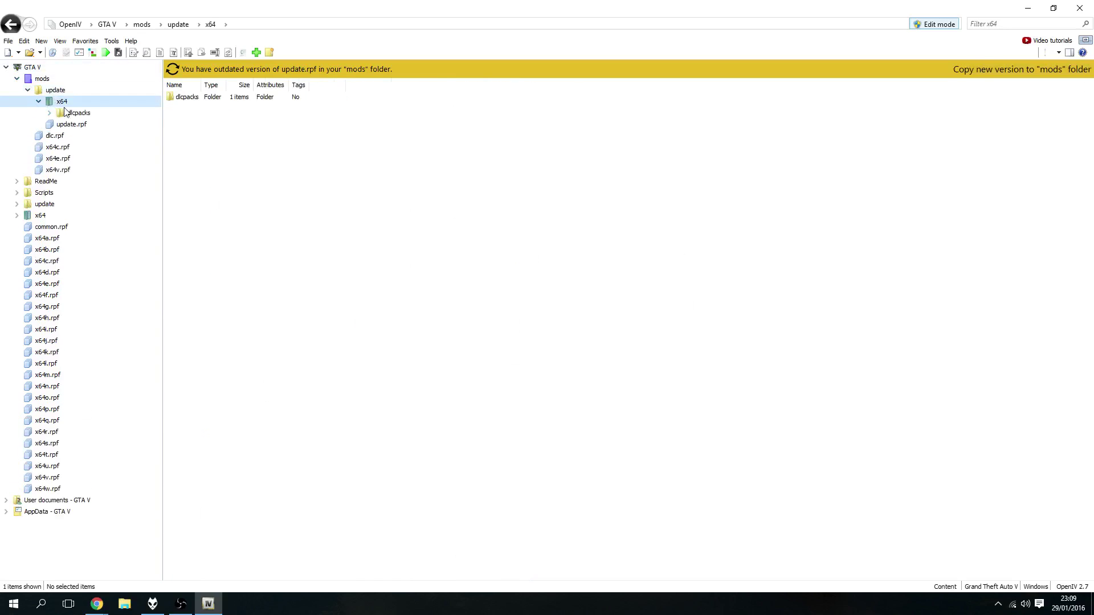
Step: Browse dlcpacks > patchday3ng > dlc.rpf > x64, return to mods, and request the update.rpf copy again
left_click(66, 113)
left_click(50, 112)
left_click(67, 124)
left_click(60, 124)
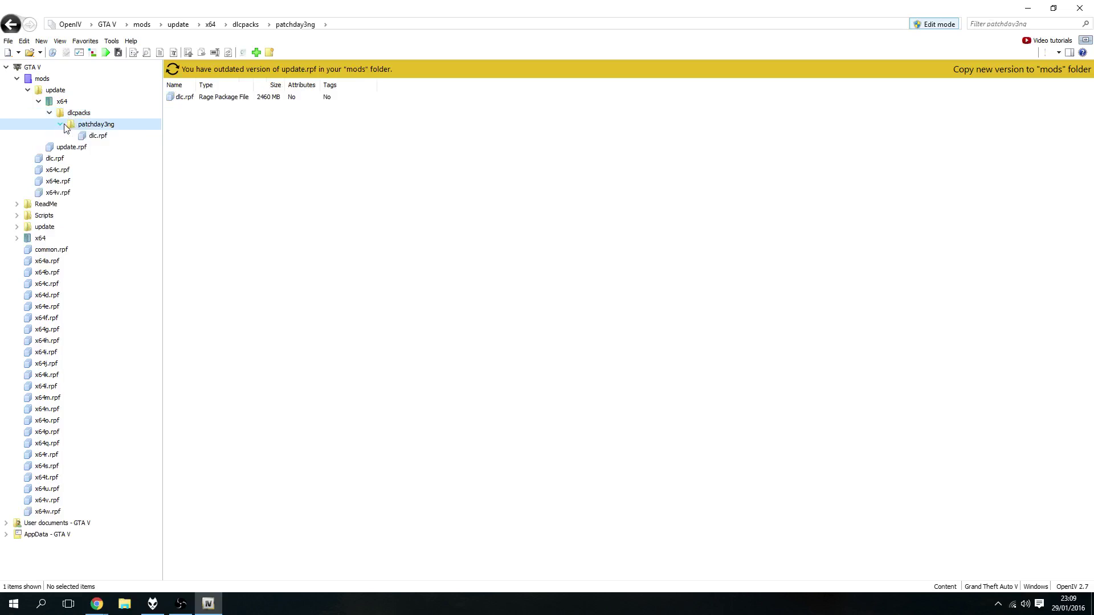
left_click(97, 136)
double_click(184, 107)
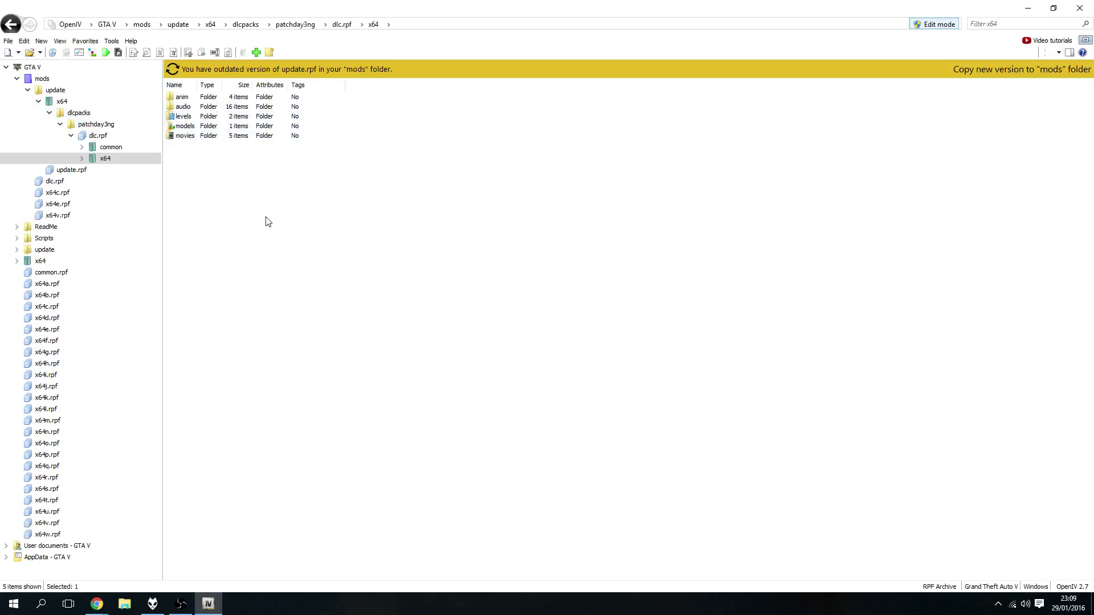
left_click(18, 79)
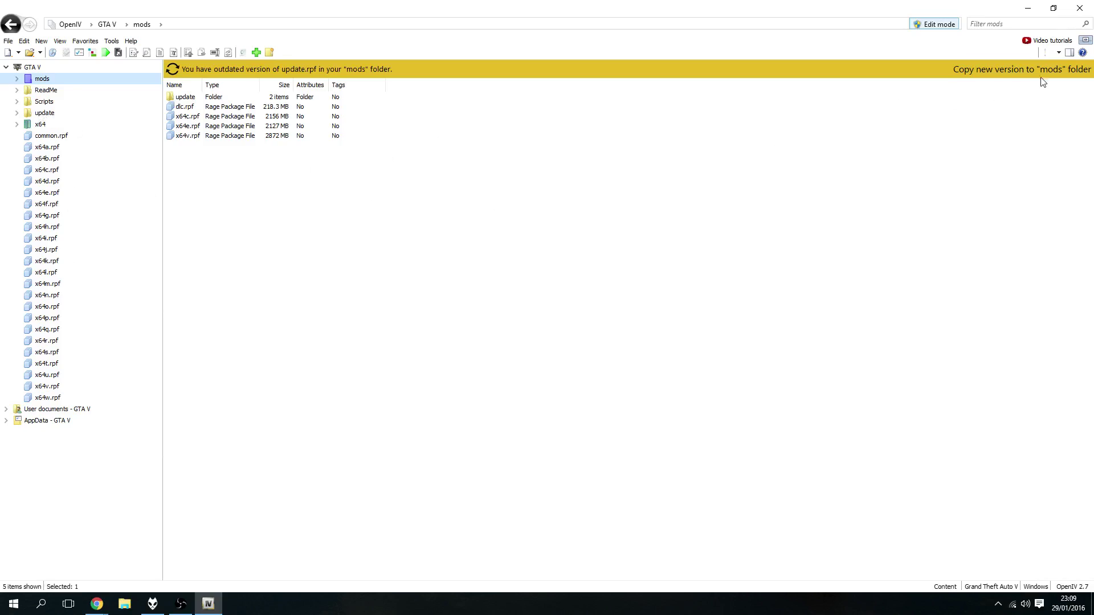
left_click(1053, 70)
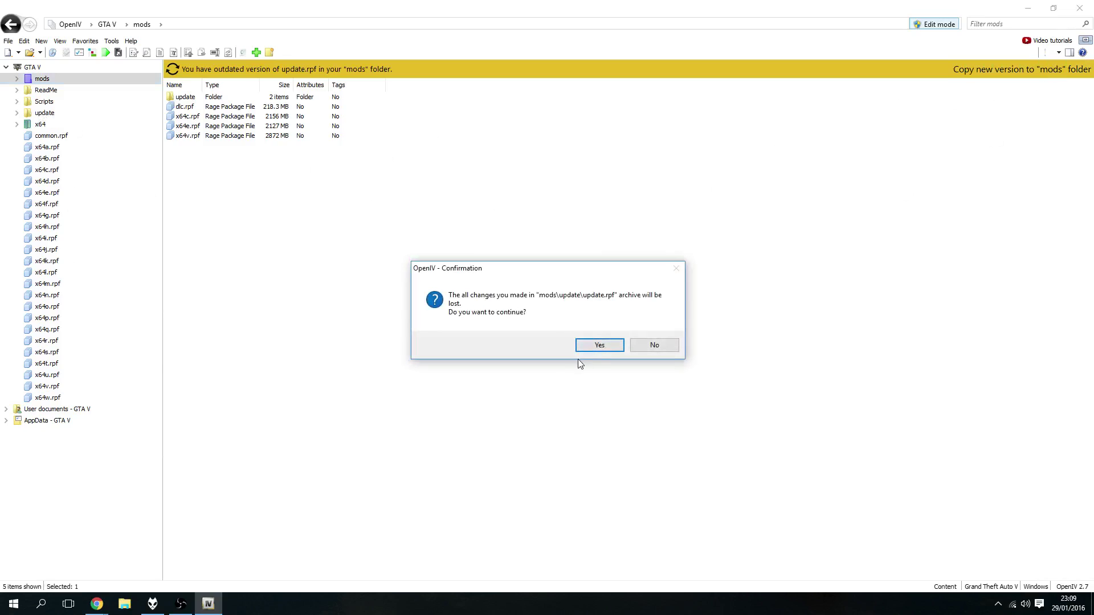
Step: Overwrite the mods update.rpf with the new version, widen the Type column, and close OpenIV
left_click(598, 346)
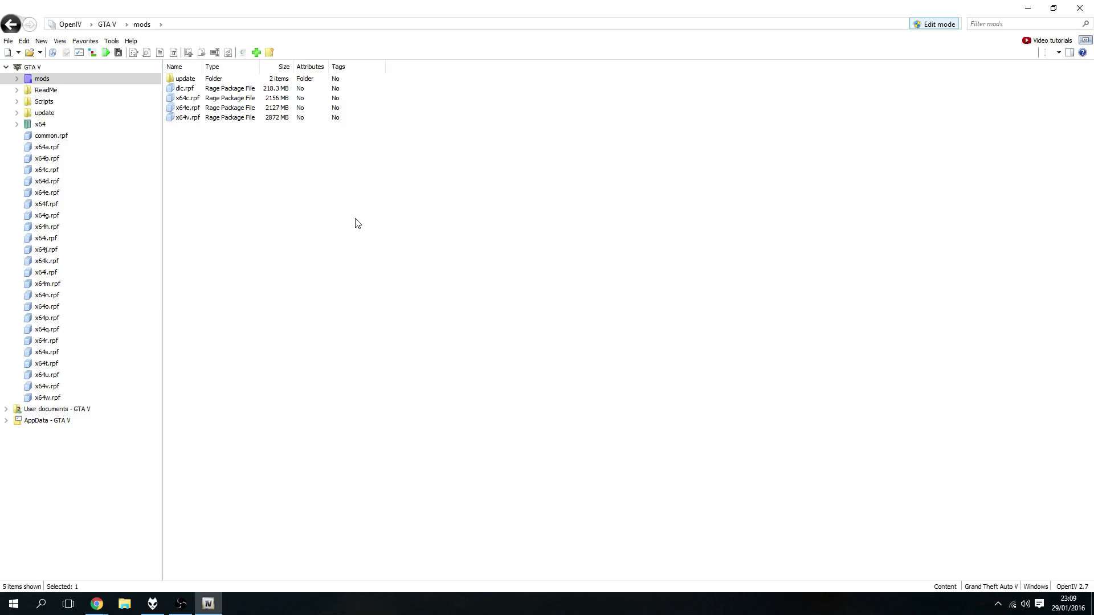
left_click_drag(260, 67, 271, 67)
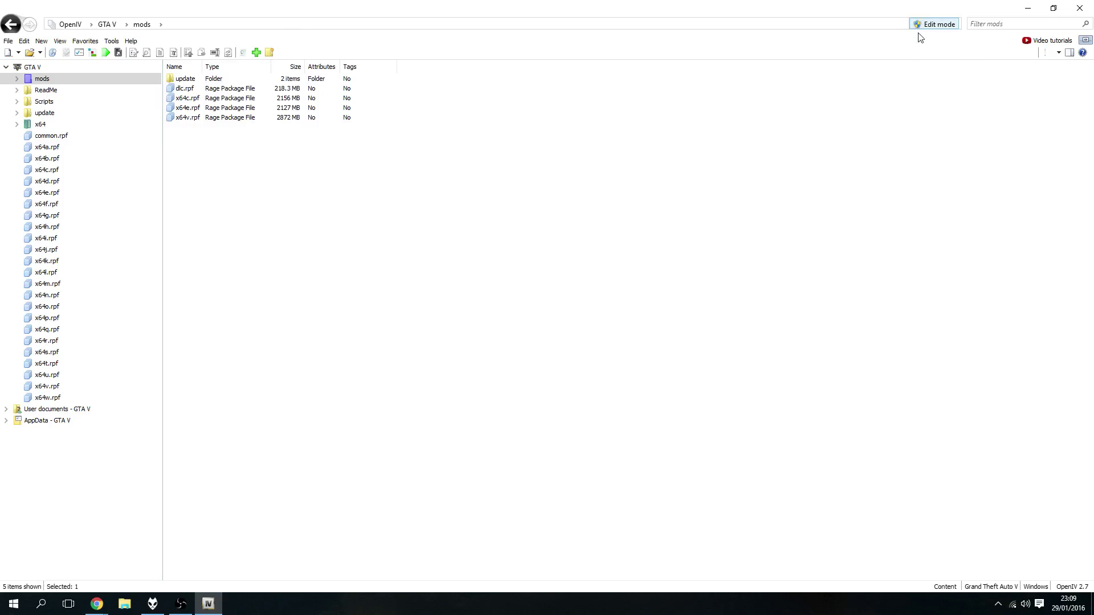
left_click(1079, 8)
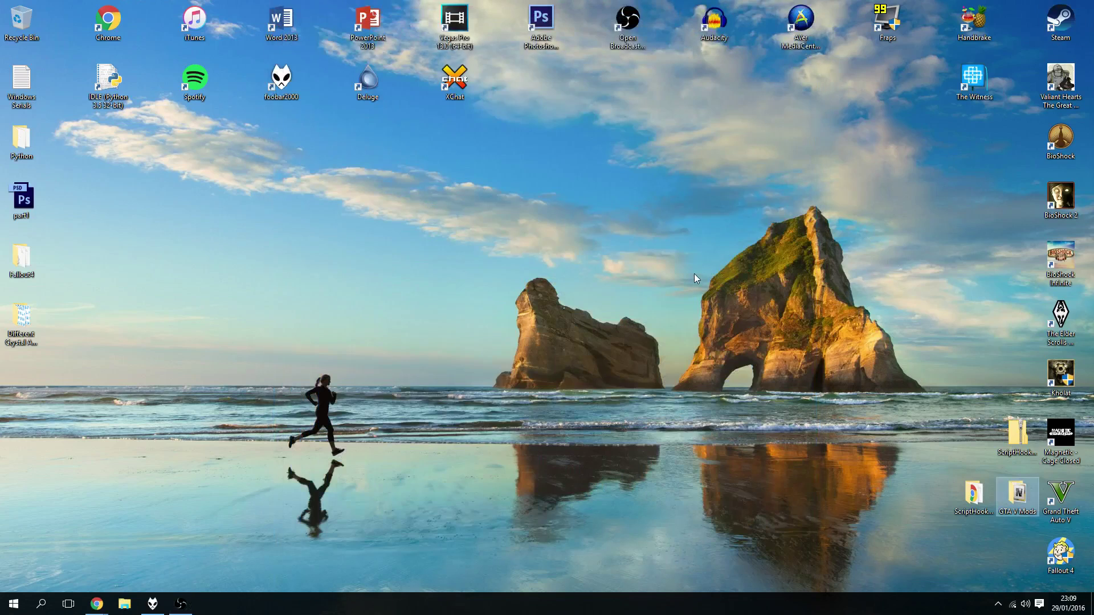
Step: Launch Grand Theft Auto V from its desktop shortcut
left_click(1057, 497)
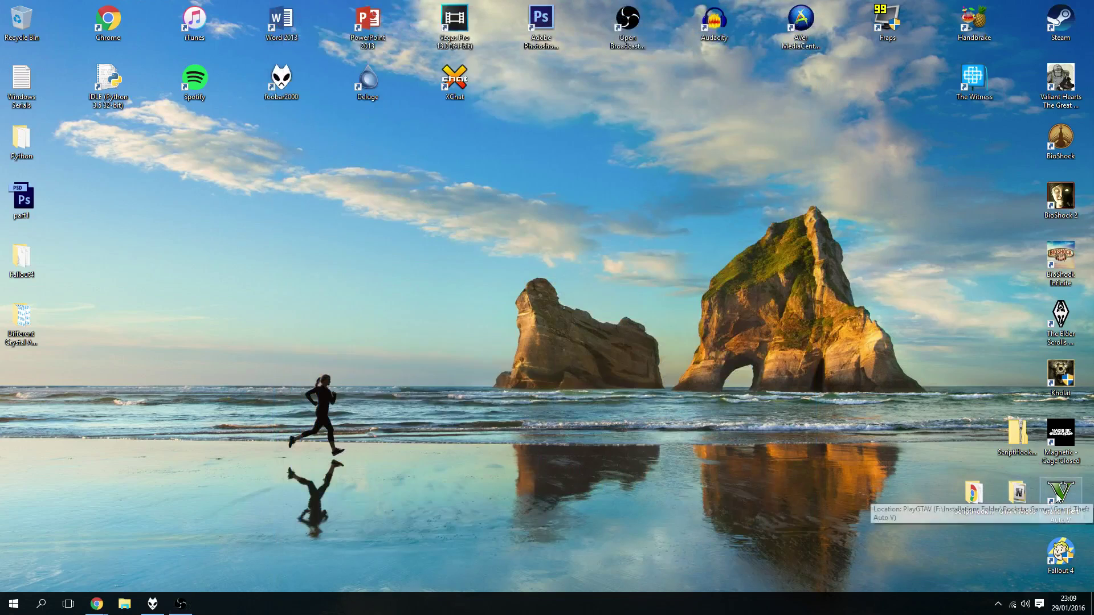
double_click(1057, 498)
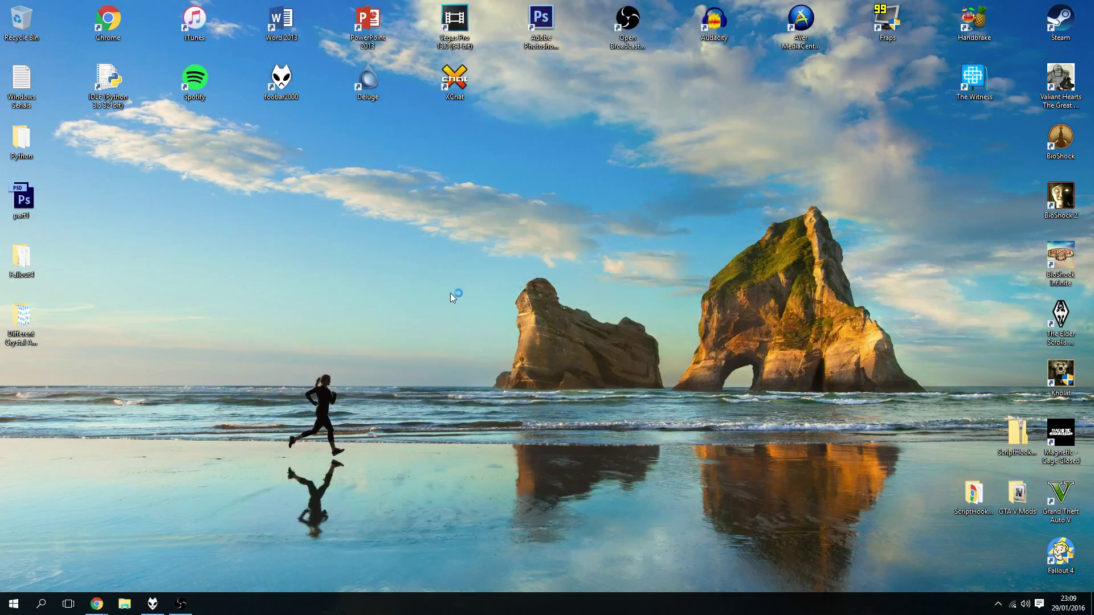